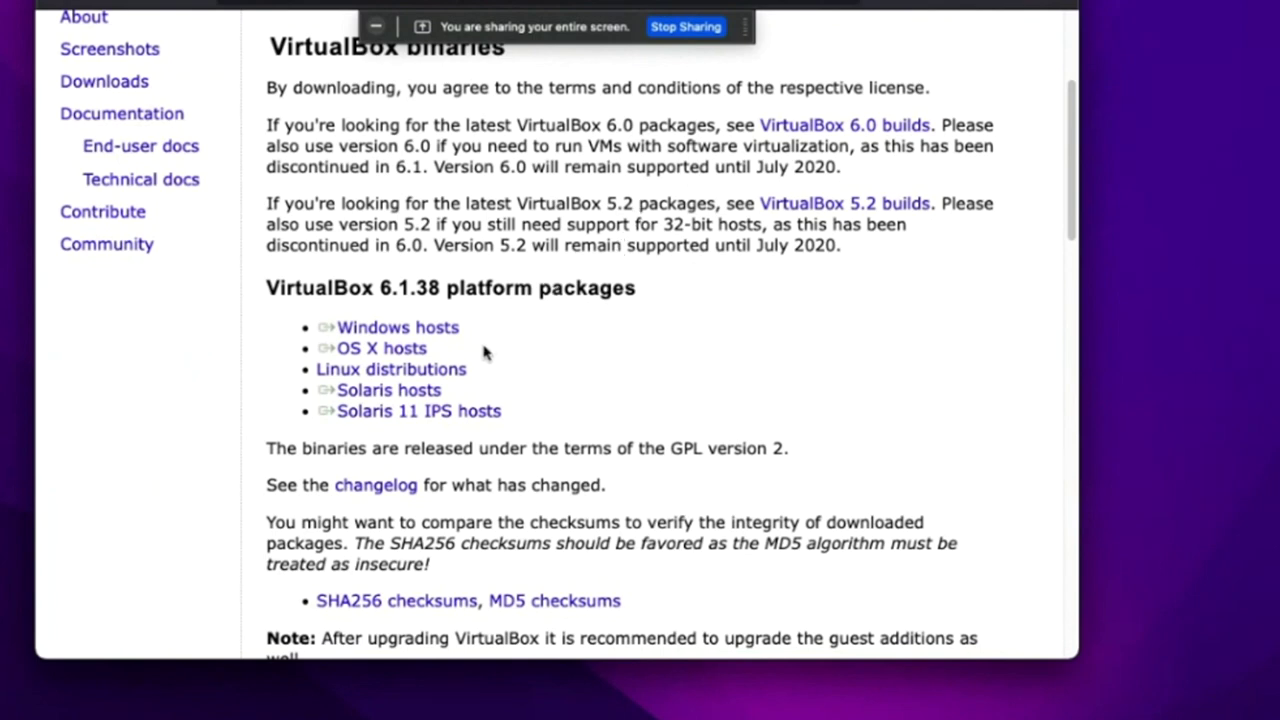
- Download the VirtualBox 6.1.38 platform package for OS X hosts
{"action": "left_click_drag", "start_coordinate": [318, 369], "coordinate": [427, 352]}
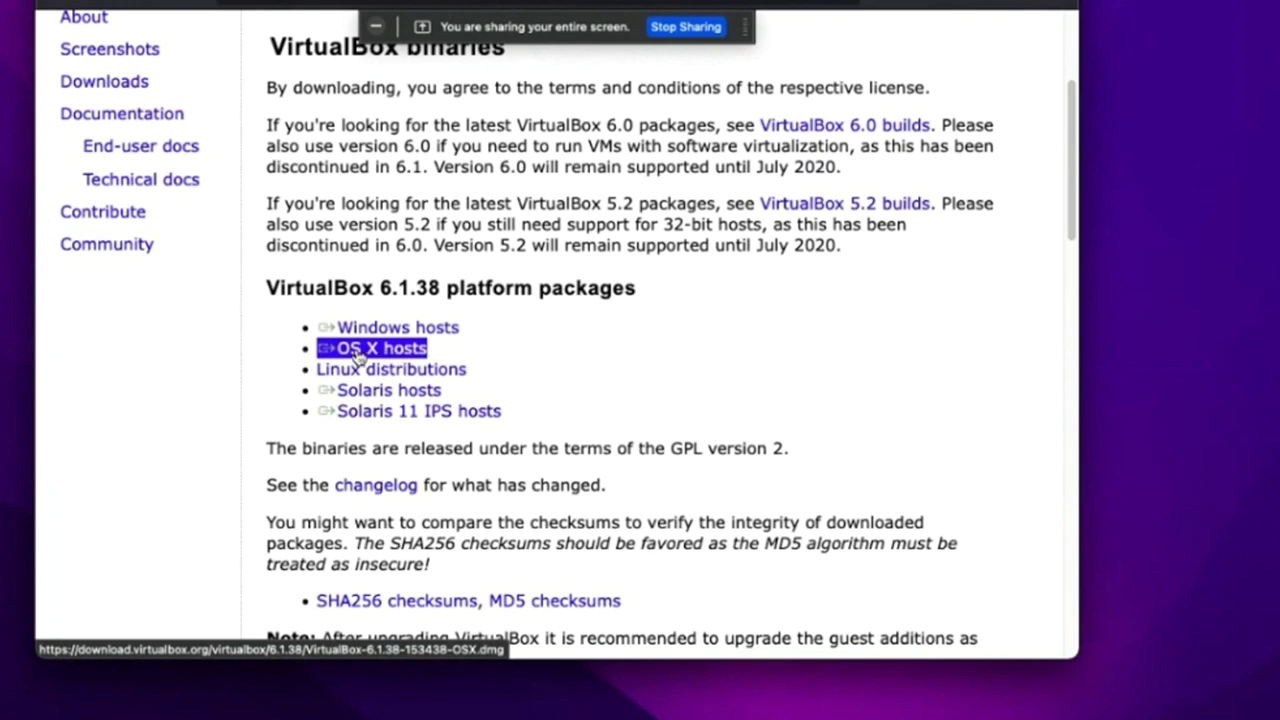
{"action": "left_click", "coordinate": [404, 354]}
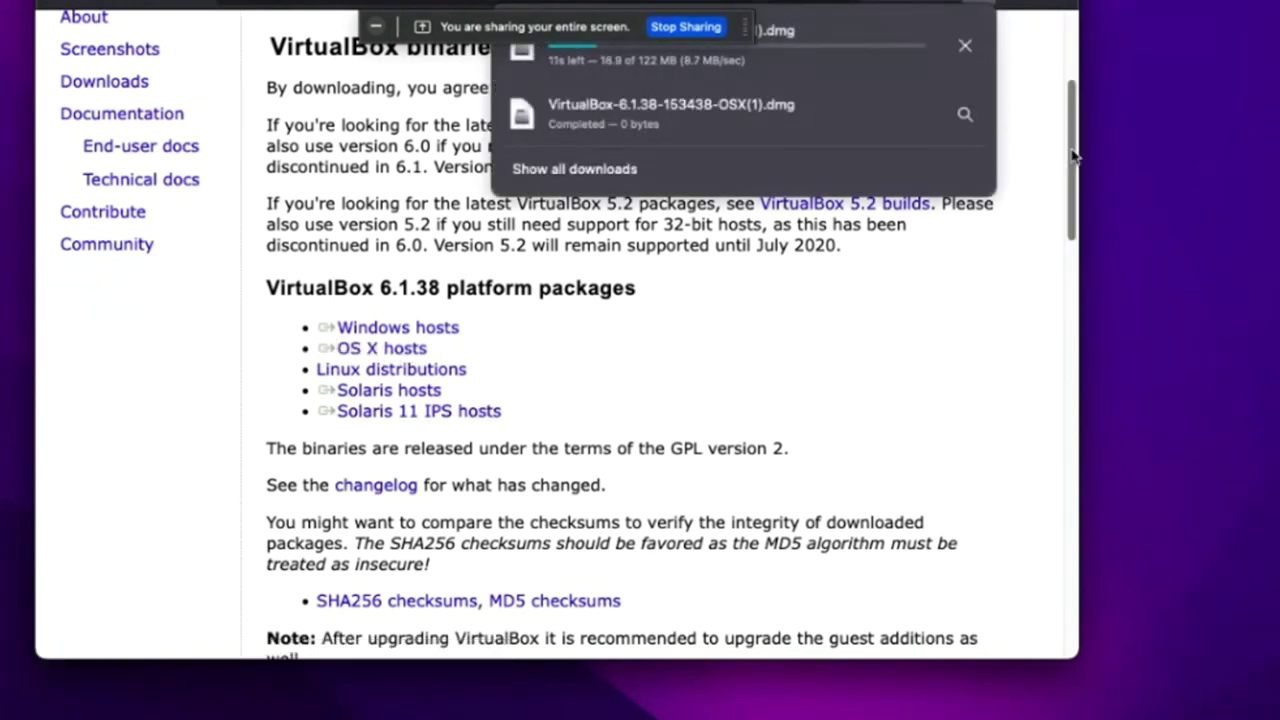
{"action": "left_click", "coordinate": [1073, 155]}
{"action": "scroll", "coordinate": [1057, 114], "scroll_direction": "up", "scroll_amount": 3}
{"action": "left_click", "coordinate": [970, 5]}
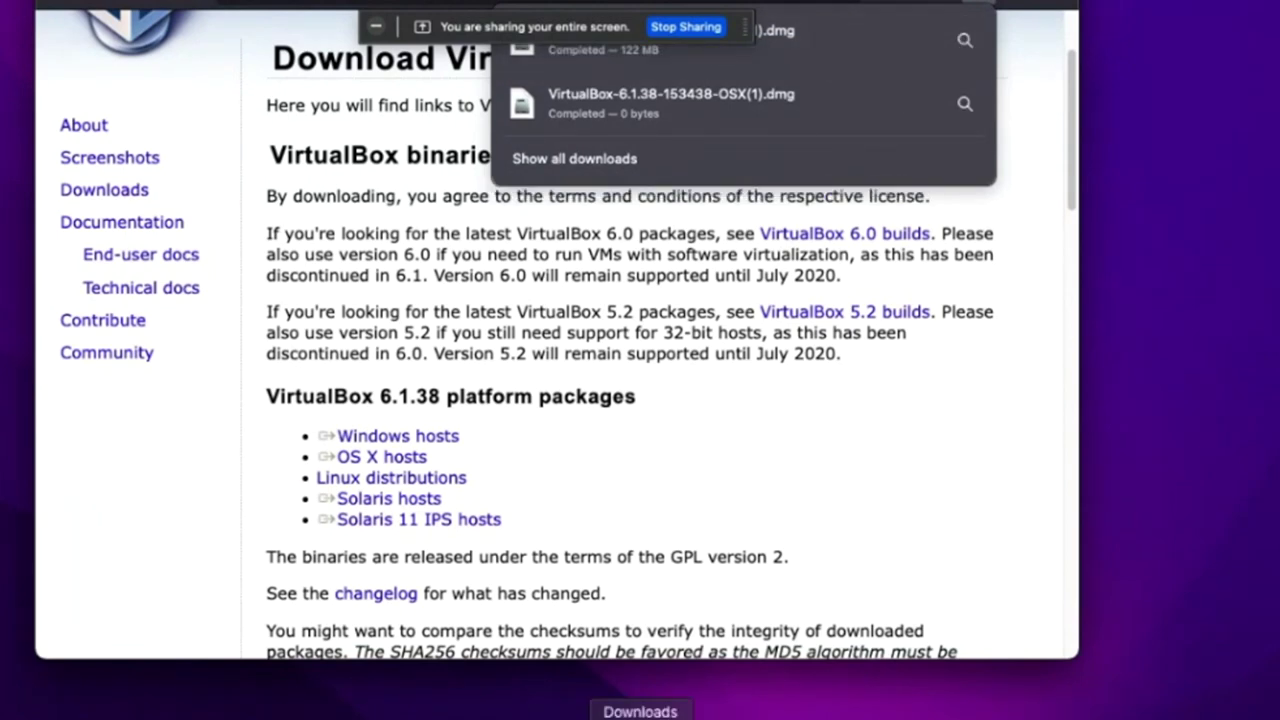
- Open the downloaded VirtualBox-6.1.38 OSX disk image from the Downloads folder
{"action": "left_click", "coordinate": [640, 712]}
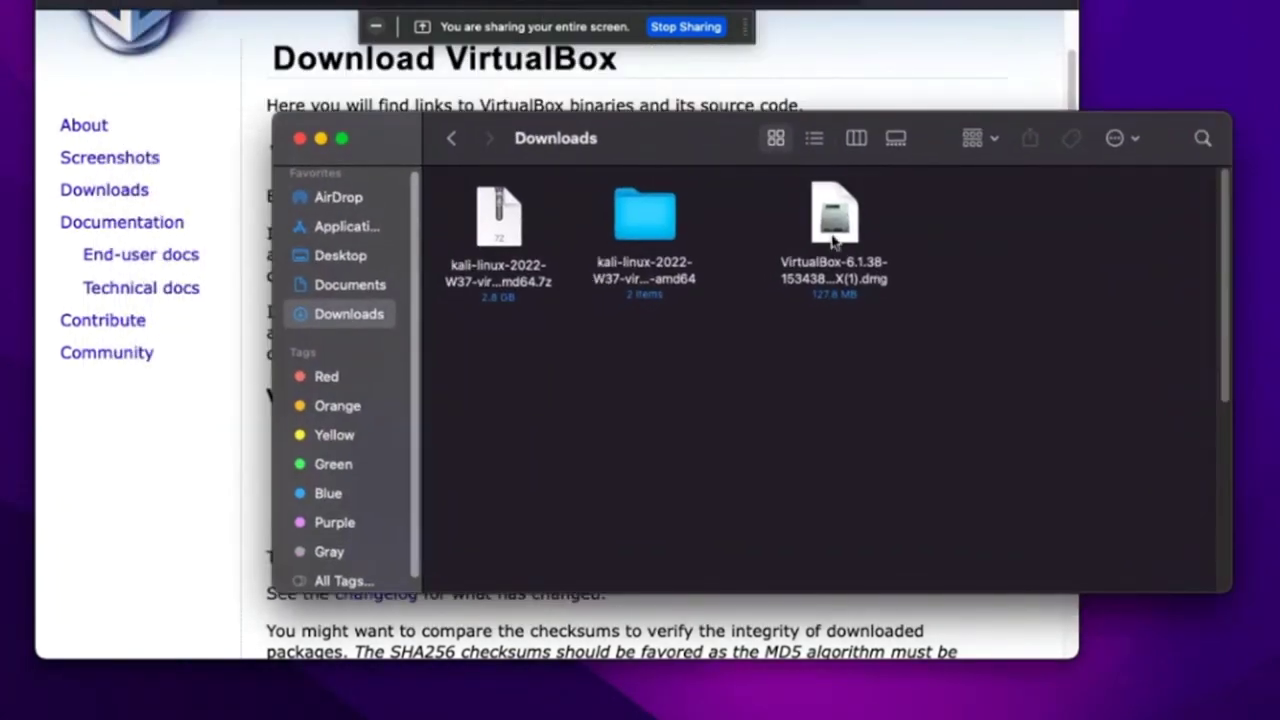
{"action": "left_click", "coordinate": [833, 215]}
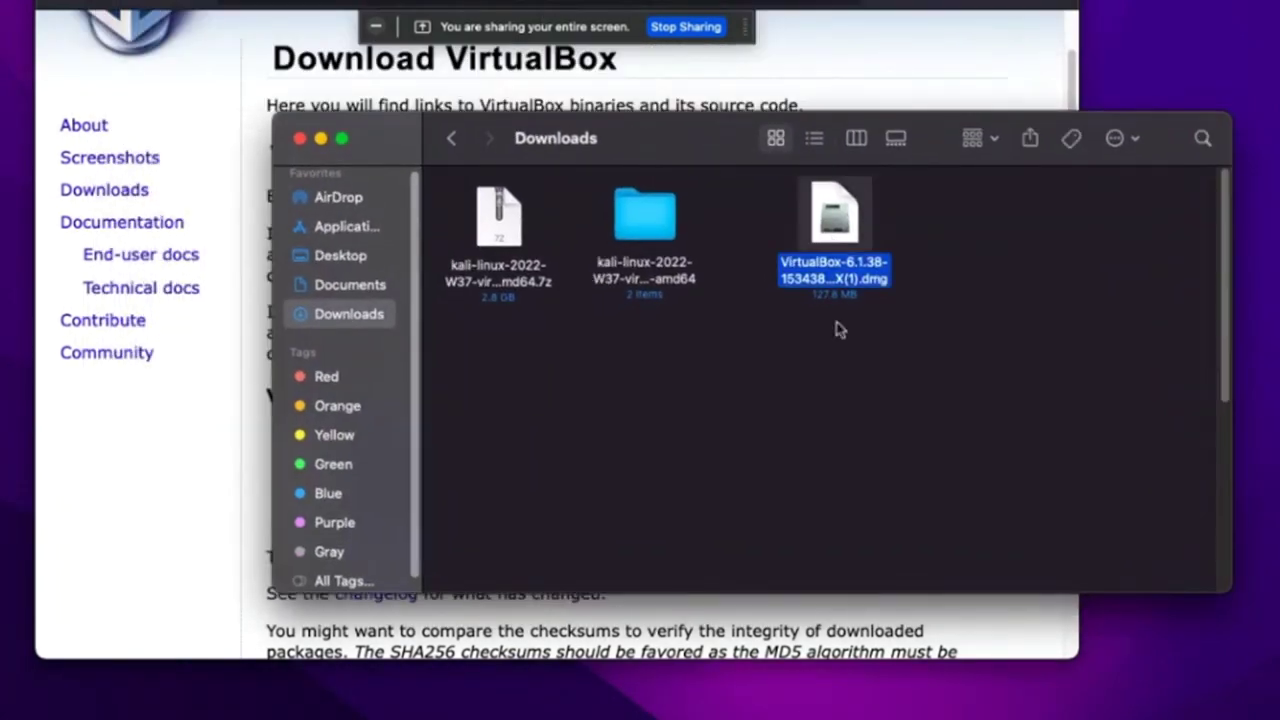
{"action": "right_click", "coordinate": [848, 238]}
{"action": "left_click", "coordinate": [856, 247]}
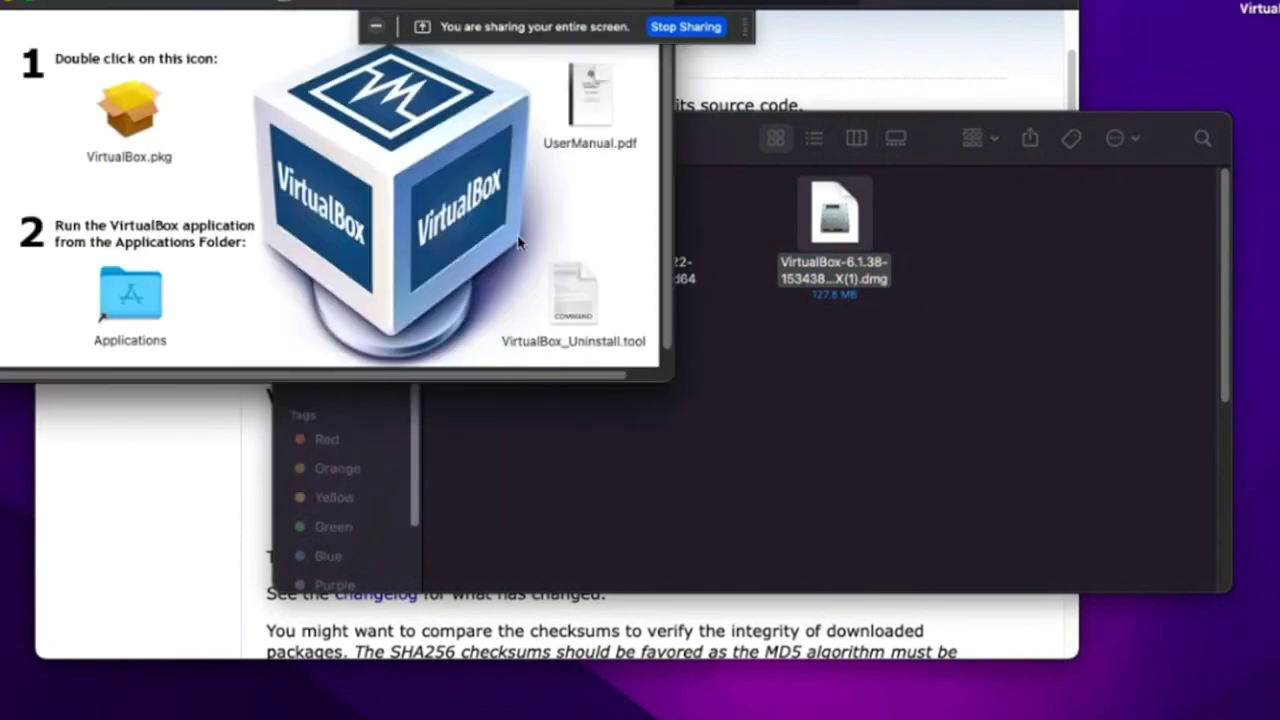
- Copy VirtualBox.pkg from the disk image into the Applications folder, and launch VirtualBox from there briefly before closing its manager
{"action": "left_click_drag", "start_coordinate": [142, 4], "coordinate": [698, 70]}
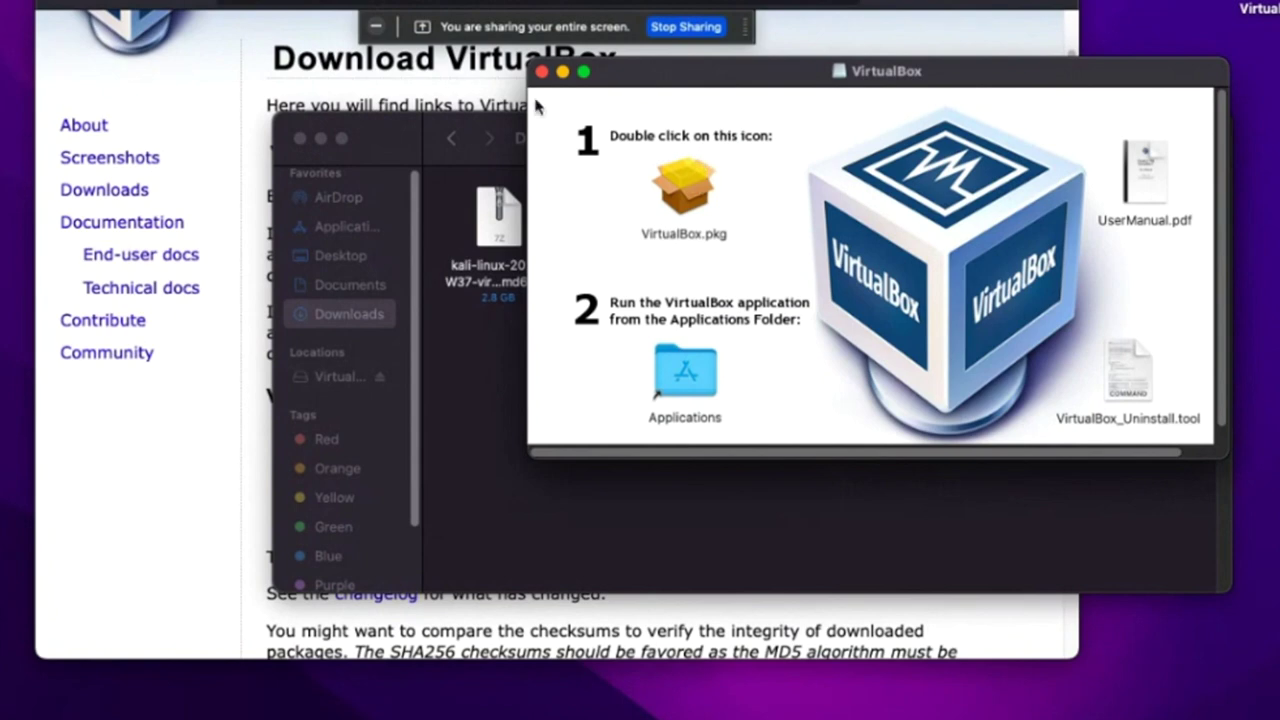
{"action": "left_click_drag", "start_coordinate": [680, 200], "coordinate": [692, 370]}
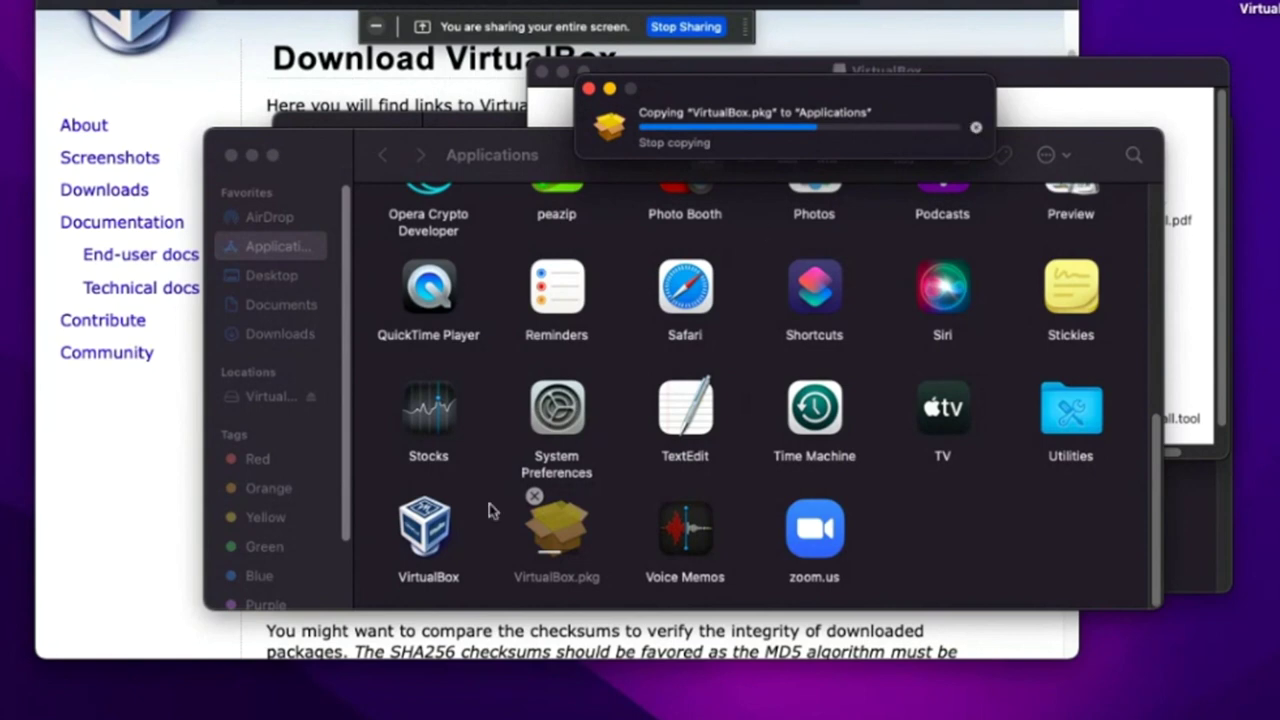
{"action": "left_click", "coordinate": [428, 535]}
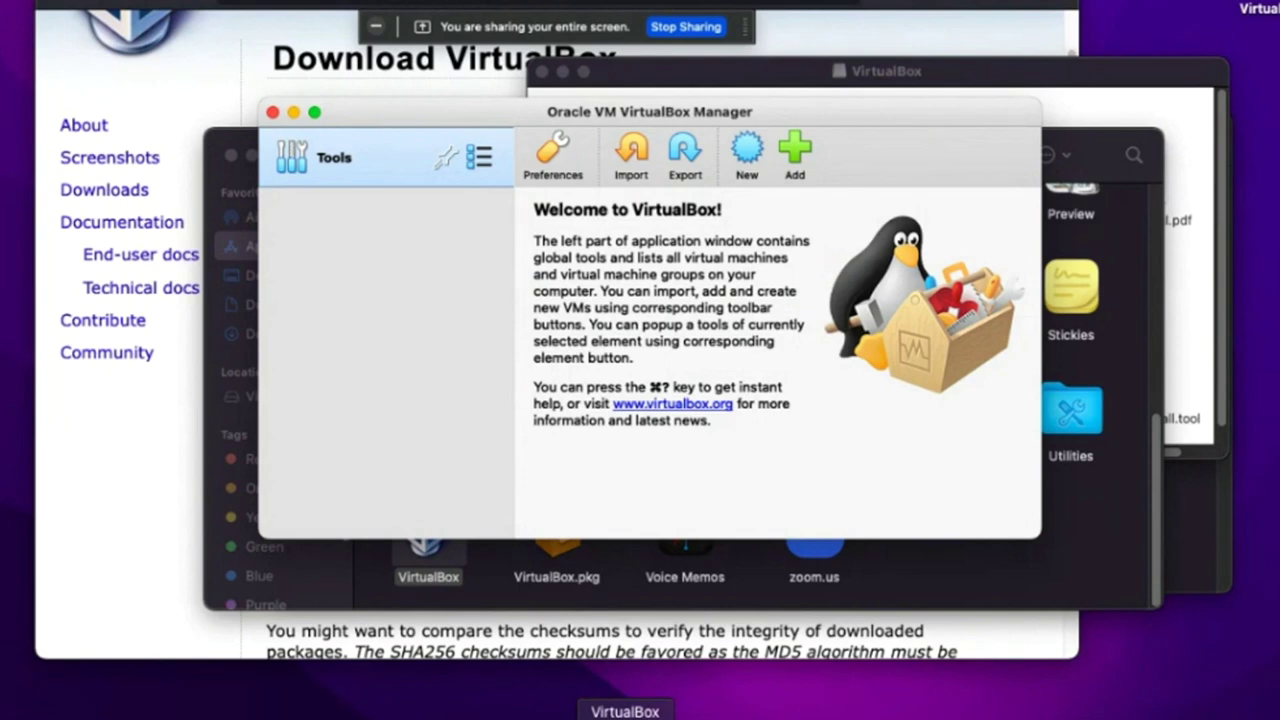
{"action": "left_click", "coordinate": [272, 114]}
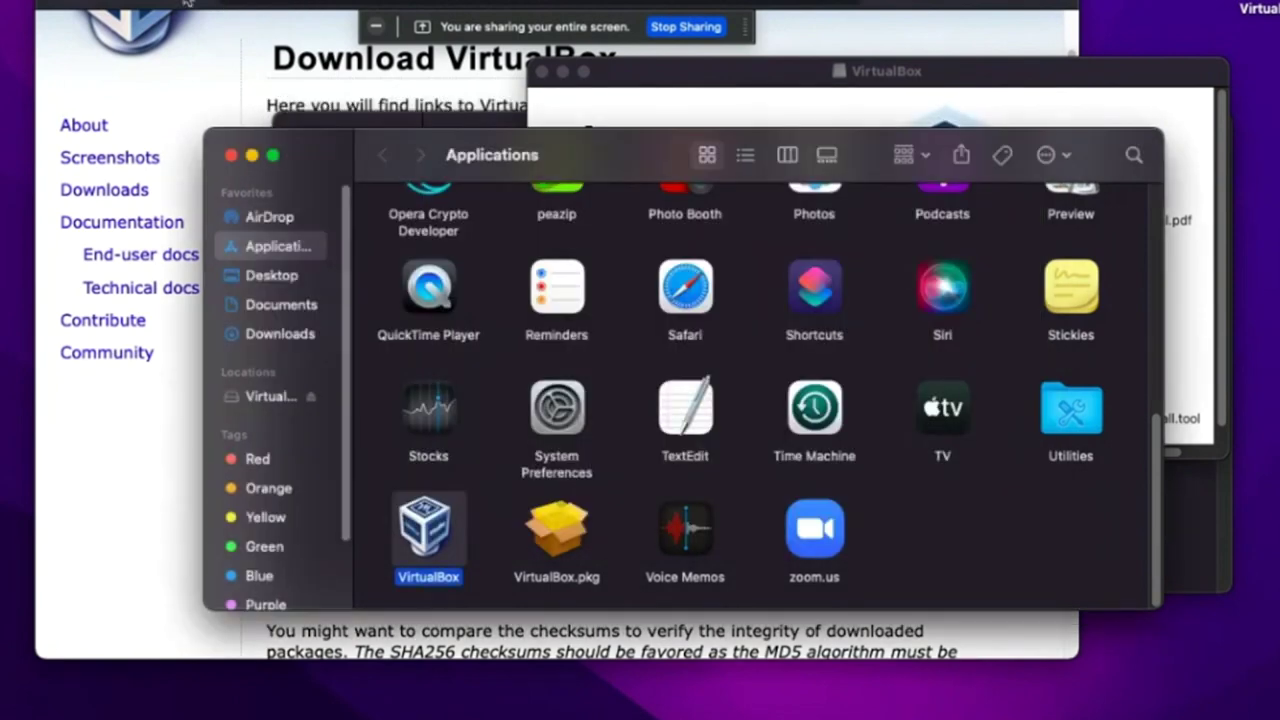
- Return to the VirtualBox download page and locate the 6.1.38 Extension Pack link for all supported platforms
{"action": "left_click", "coordinate": [193, 5]}
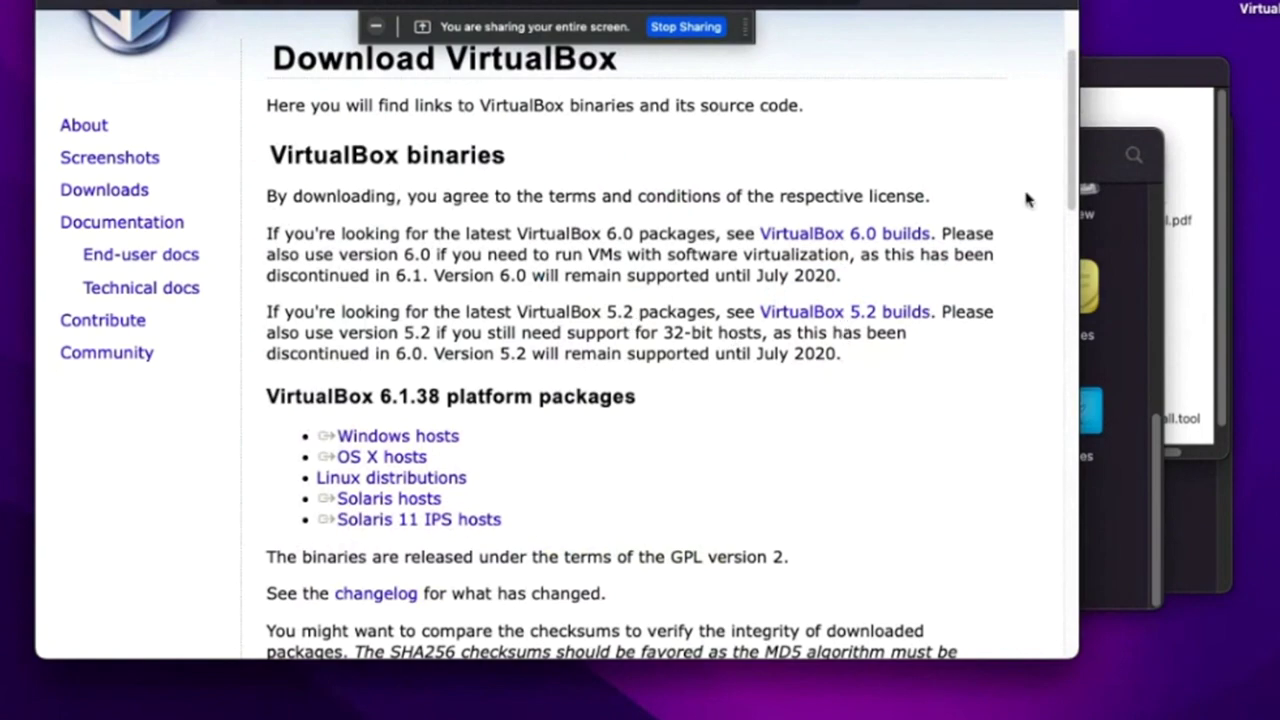
{"action": "left_click_drag", "start_coordinate": [1070, 168], "coordinate": [1071, 302]}
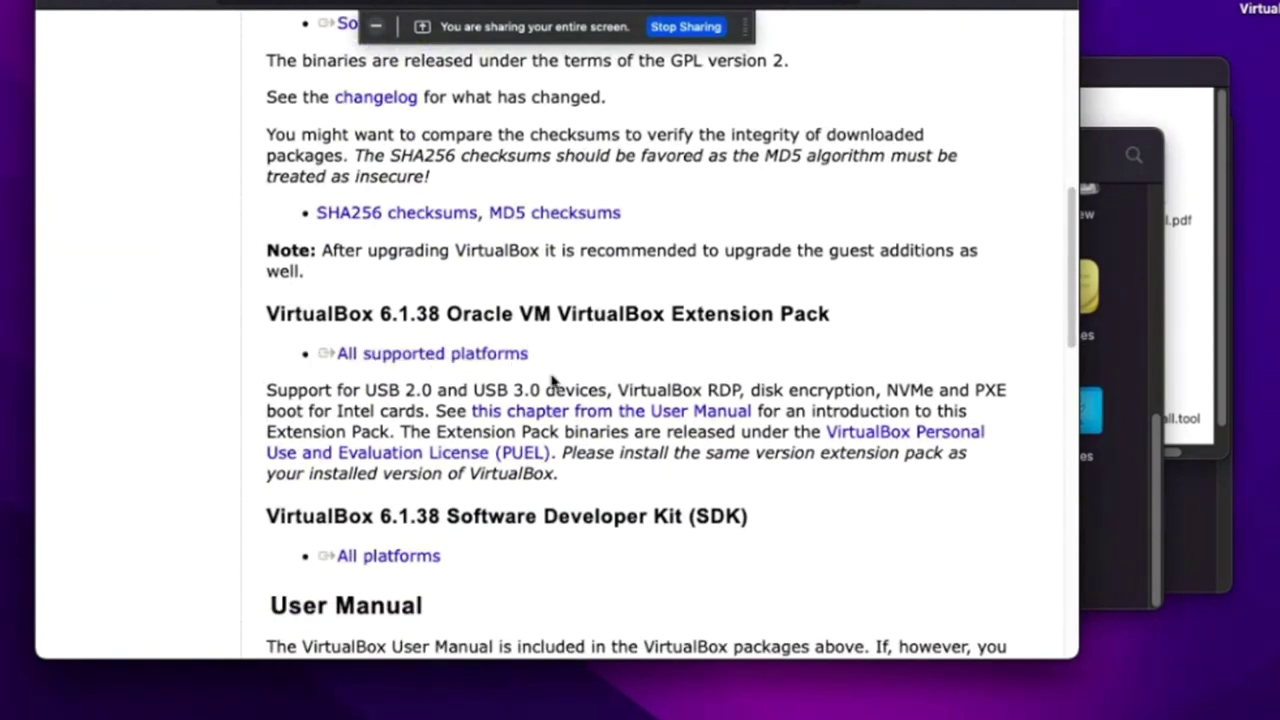
{"action": "left_click", "coordinate": [508, 366]}
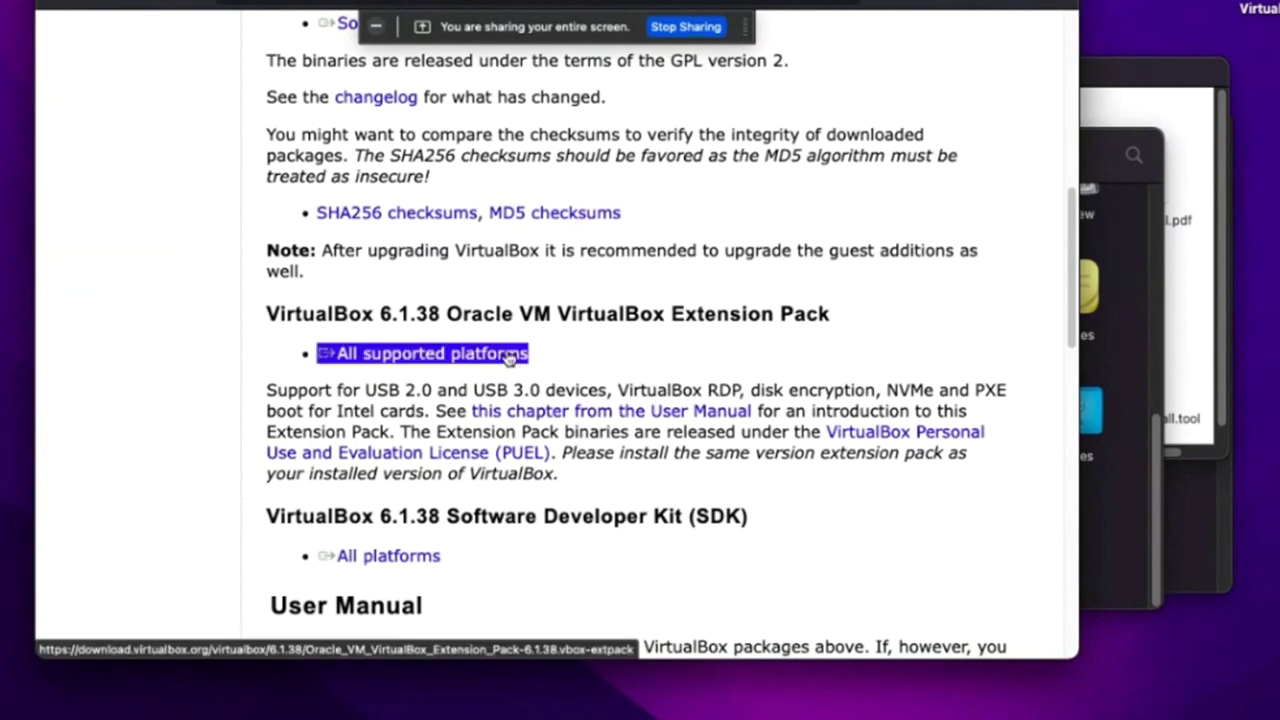
{"action": "left_click", "coordinate": [546, 350]}
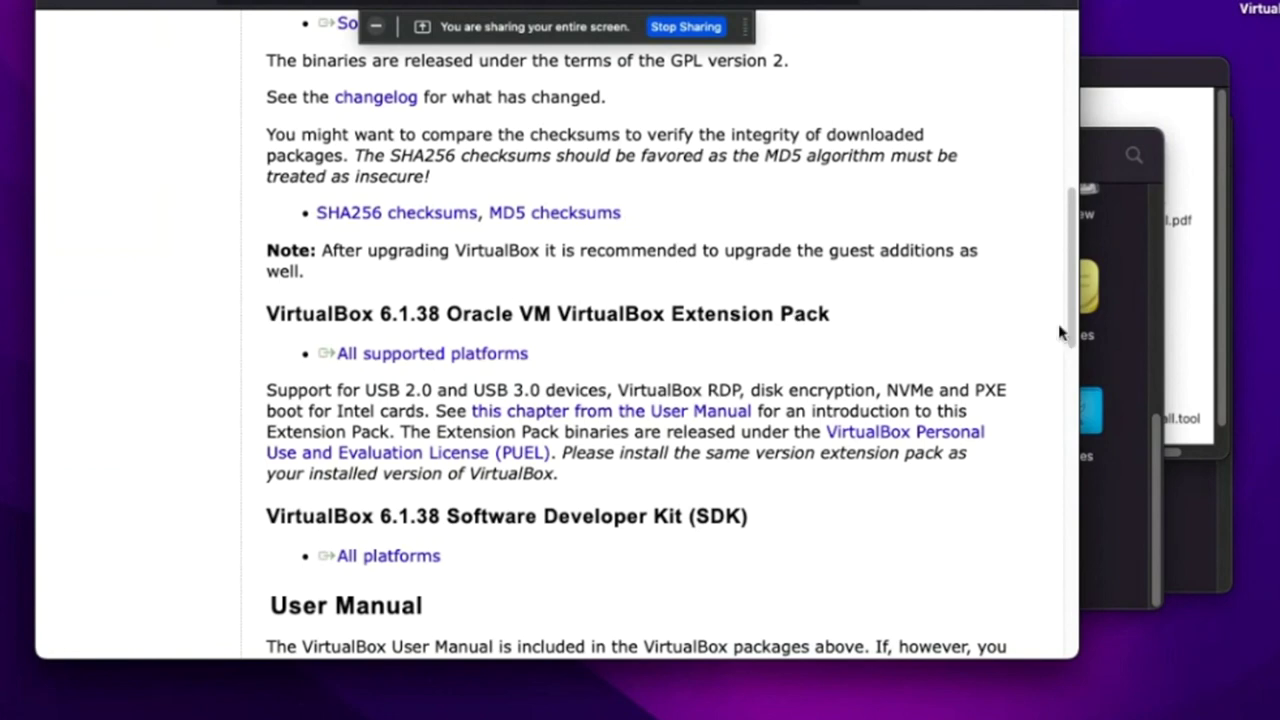
{"action": "scroll", "coordinate": [1060, 332], "scroll_direction": "up", "scroll_amount": 5}
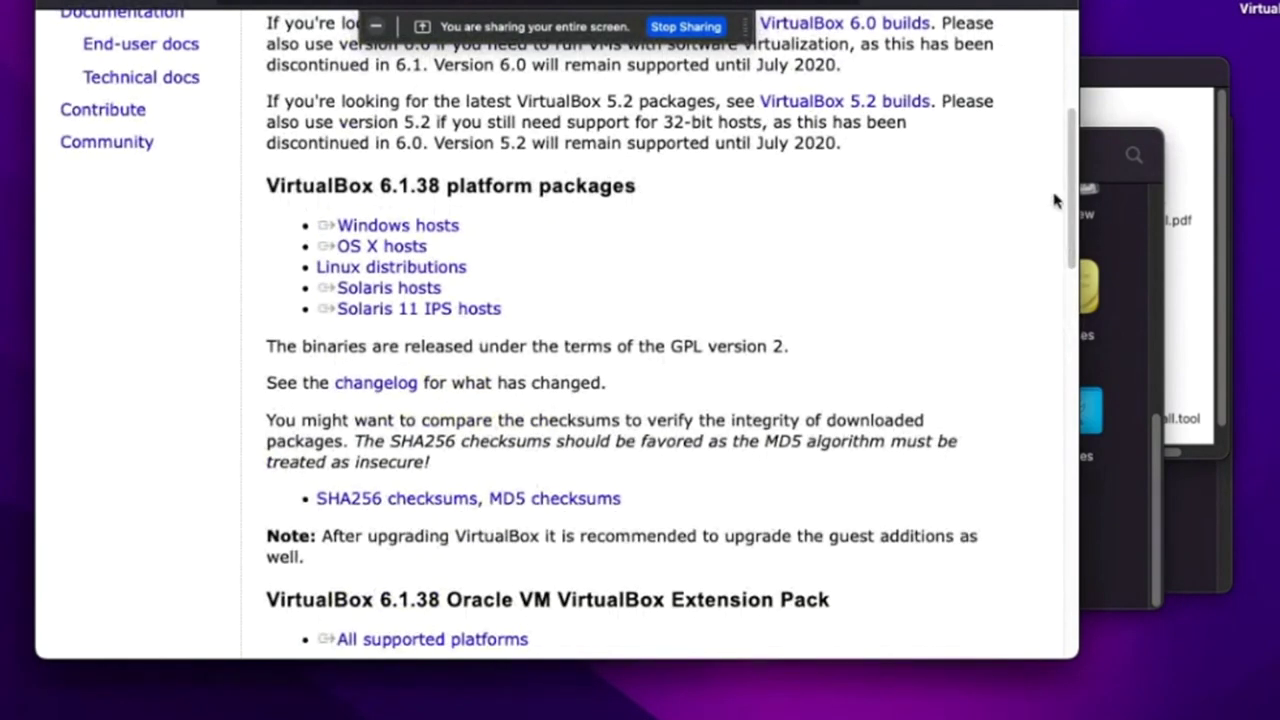
{"action": "left_click_drag", "start_coordinate": [1071, 200], "coordinate": [1068, 116]}
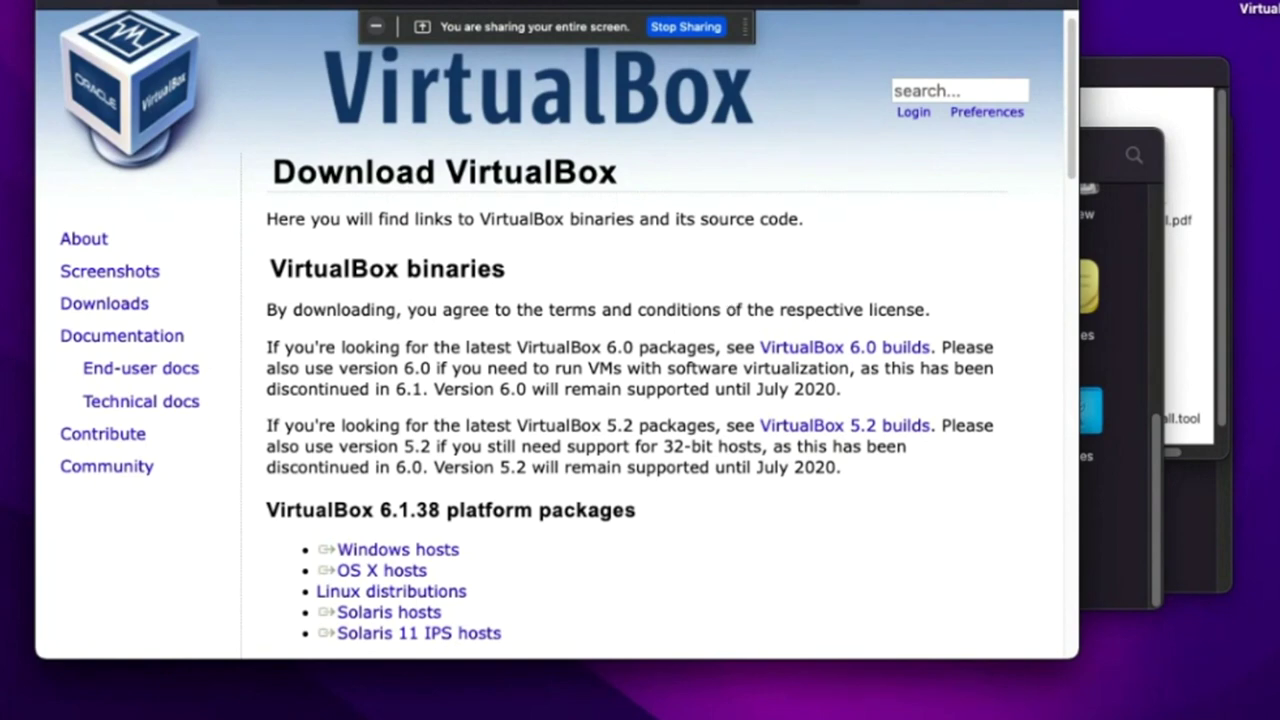
- Close the VirtualBox page and go from the setup guide's Download & Install Kali Linux section to the Kali downloads page
{"action": "key", "text": "super+w"}
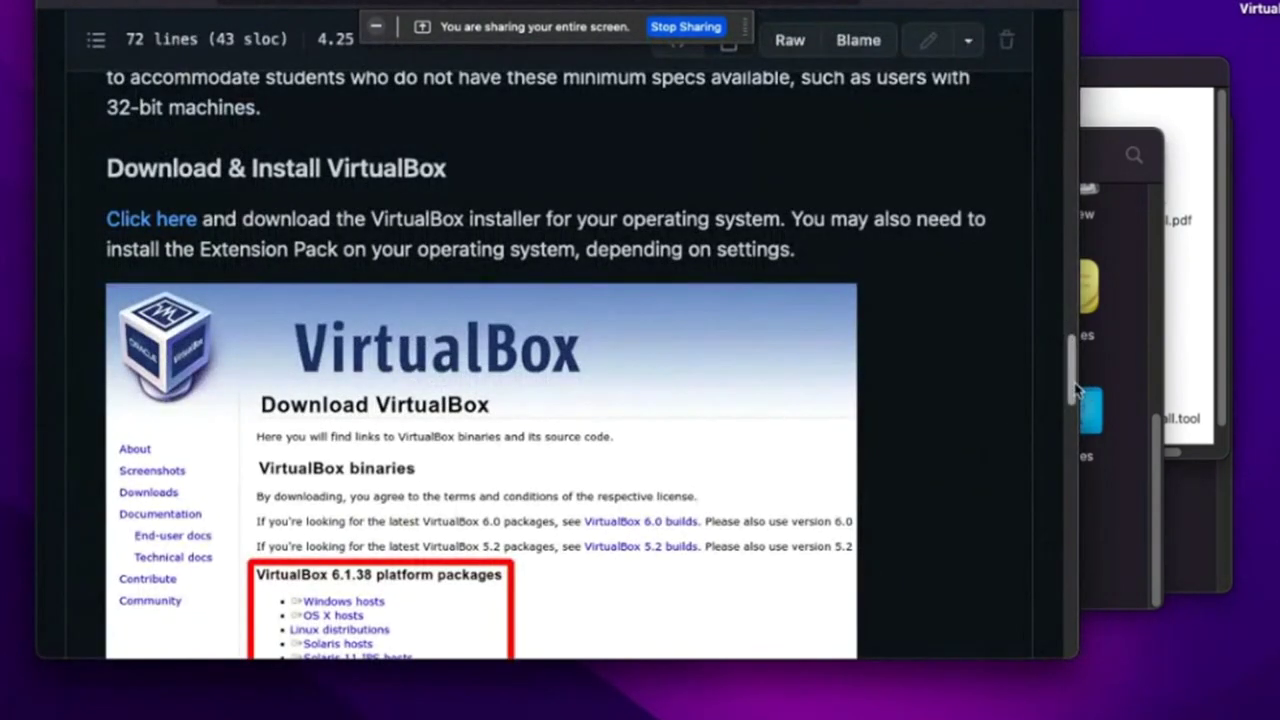
{"action": "scroll", "coordinate": [1074, 398], "scroll_direction": "down", "scroll_amount": 1}
{"action": "scroll", "coordinate": [1074, 398], "scroll_direction": "down", "scroll_amount": 10}
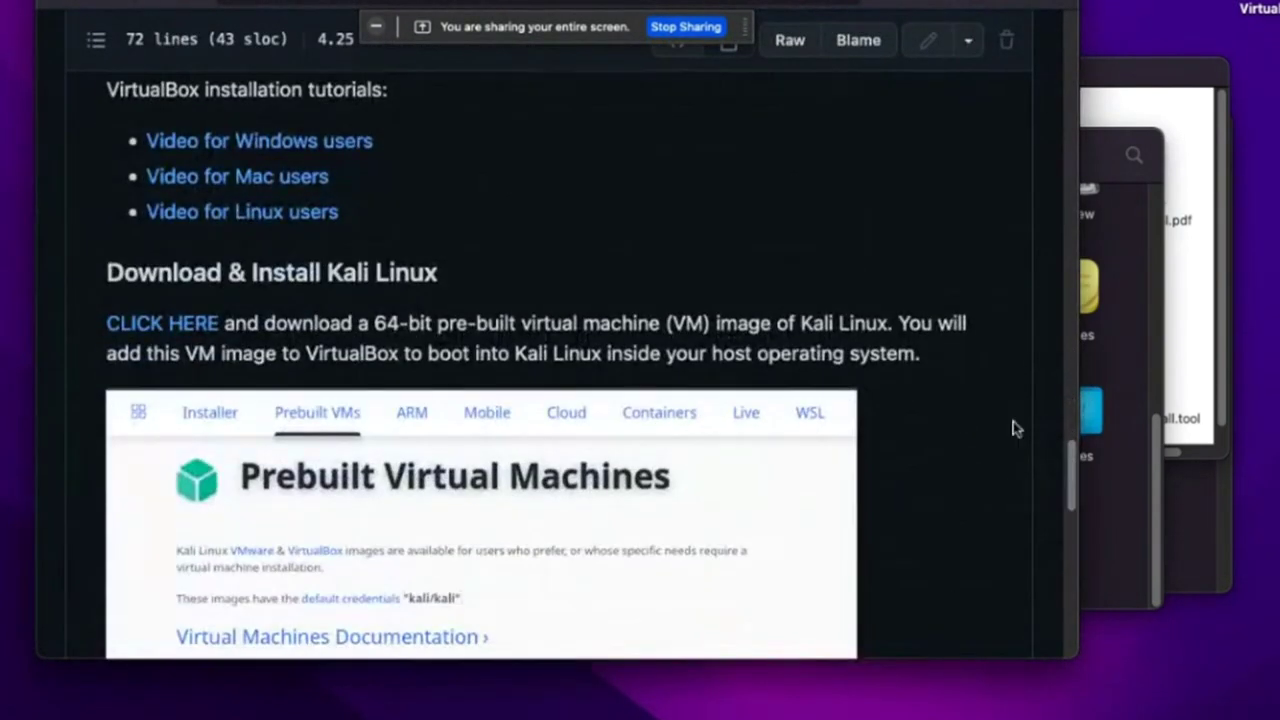
{"action": "scroll", "coordinate": [1072, 490], "scroll_direction": "down", "scroll_amount": 3}
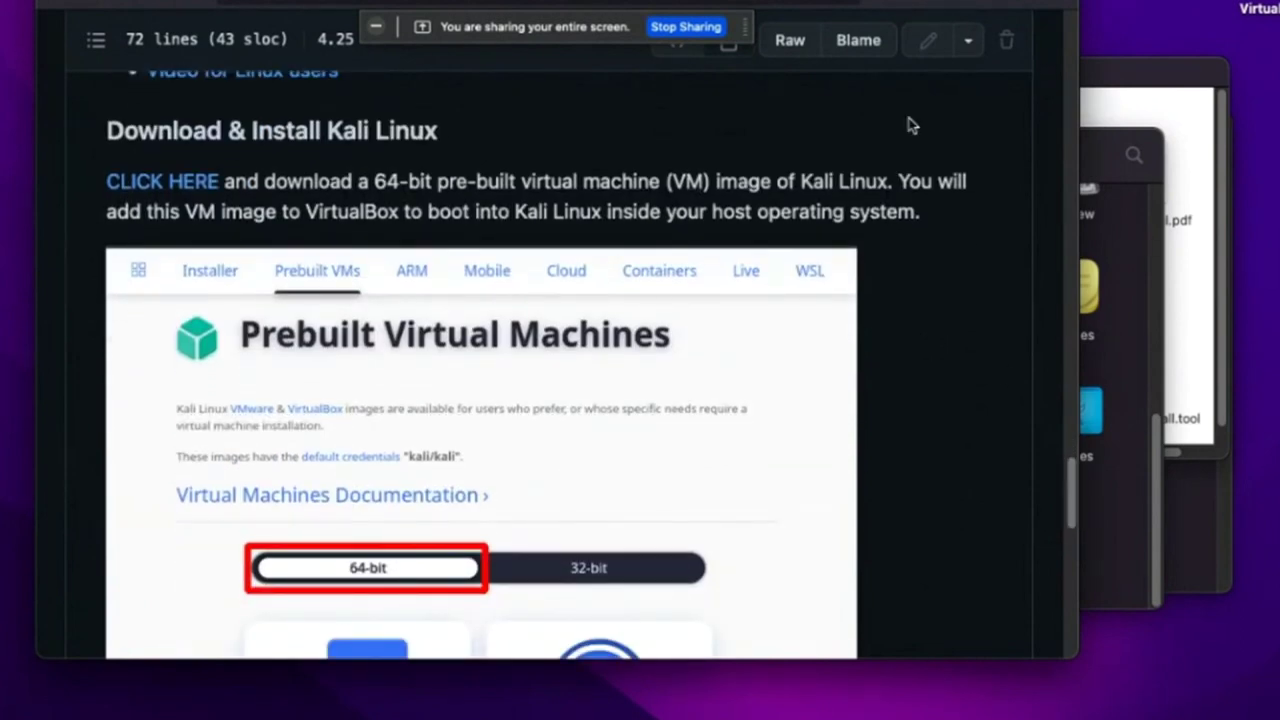
{"action": "scroll", "coordinate": [1070, 512], "scroll_direction": "down", "scroll_amount": 2}
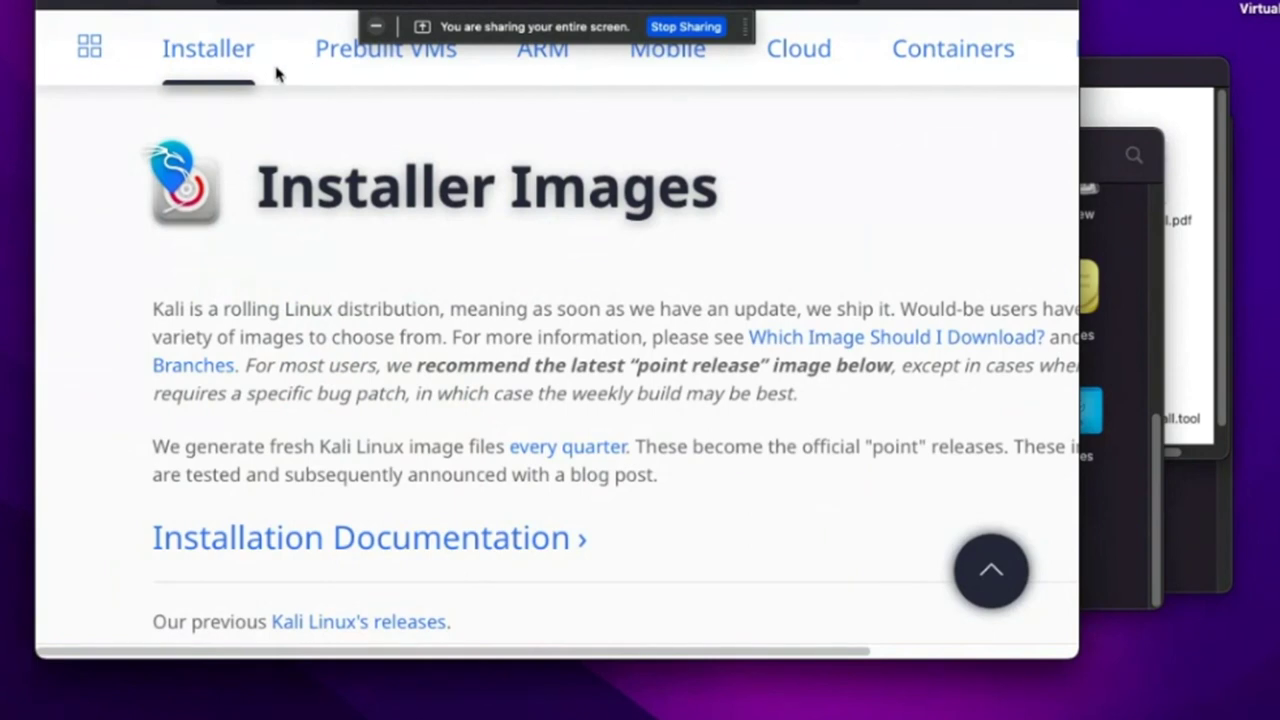
- Open the Prebuilt VMs downloads and locate the 64-bit VirtualBox image of Kali Linux
{"action": "left_click", "coordinate": [378, 60]}
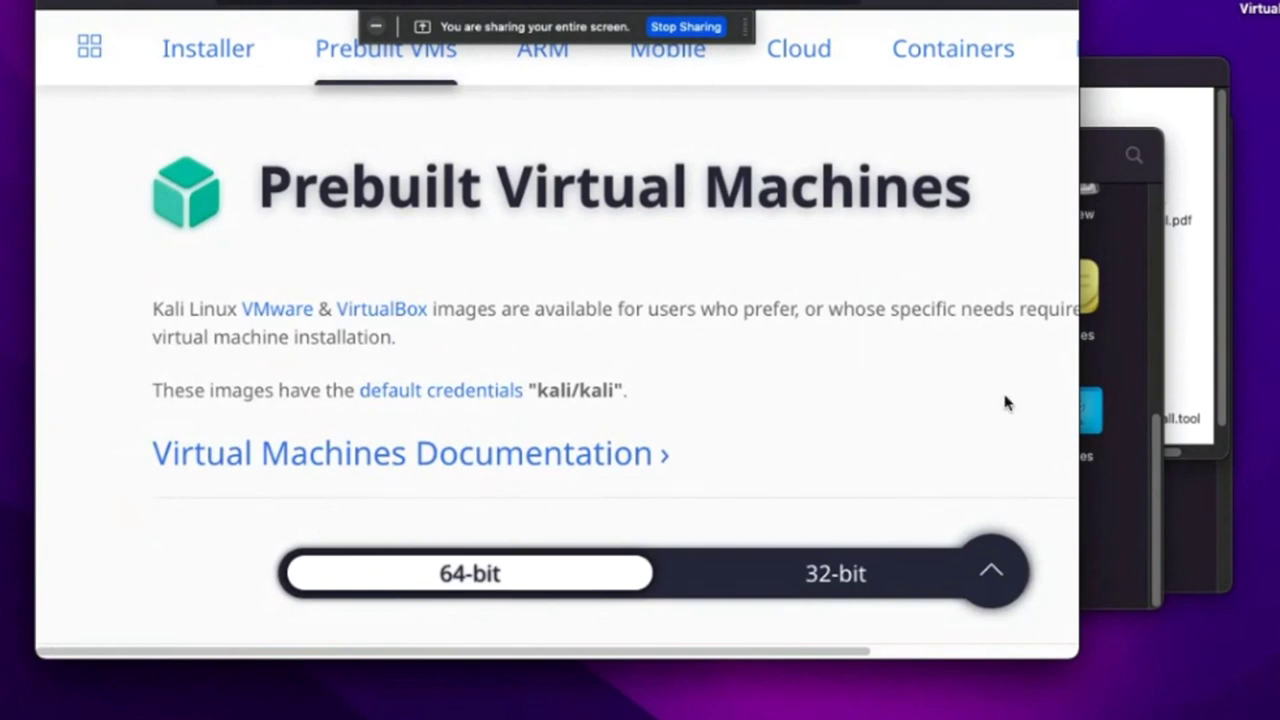
{"action": "scroll", "coordinate": [1002, 406], "scroll_direction": "down", "scroll_amount": 2}
{"action": "scroll", "coordinate": [998, 406], "scroll_direction": "down", "scroll_amount": 4}
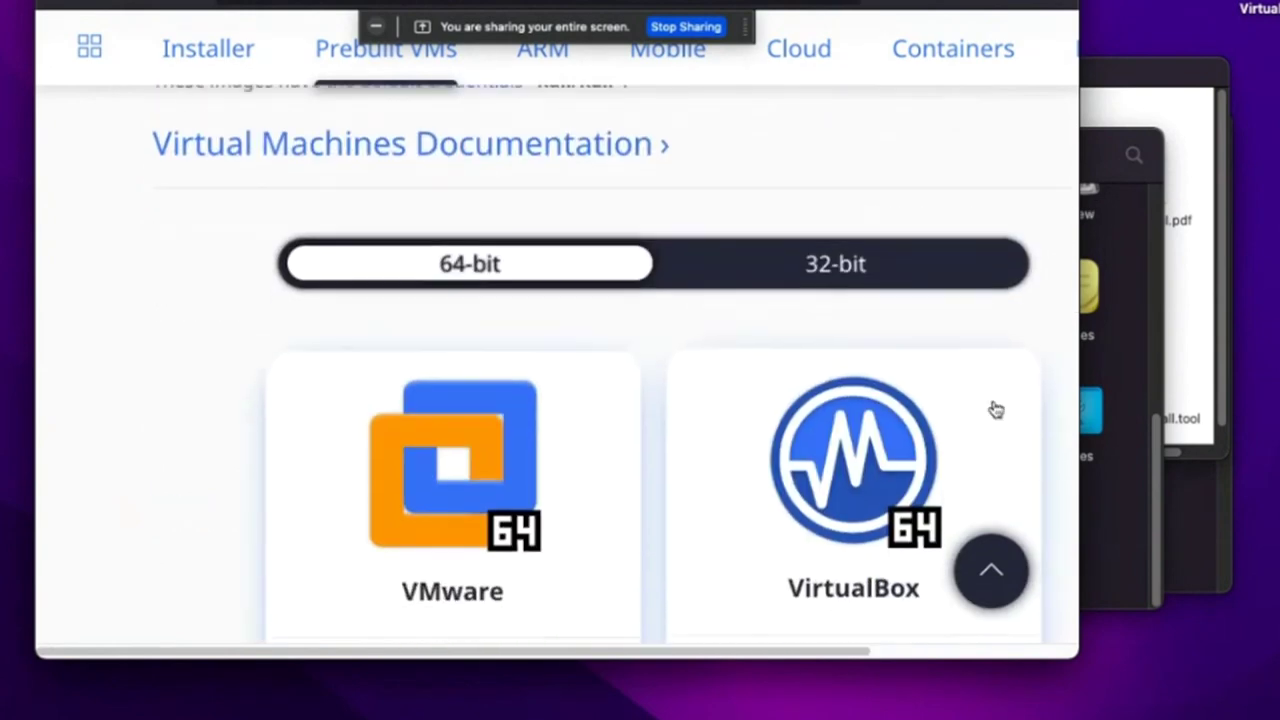
{"action": "scroll", "coordinate": [795, 262], "scroll_direction": "down", "scroll_amount": 1}
{"action": "scroll", "coordinate": [795, 262], "scroll_direction": "down", "scroll_amount": 4}
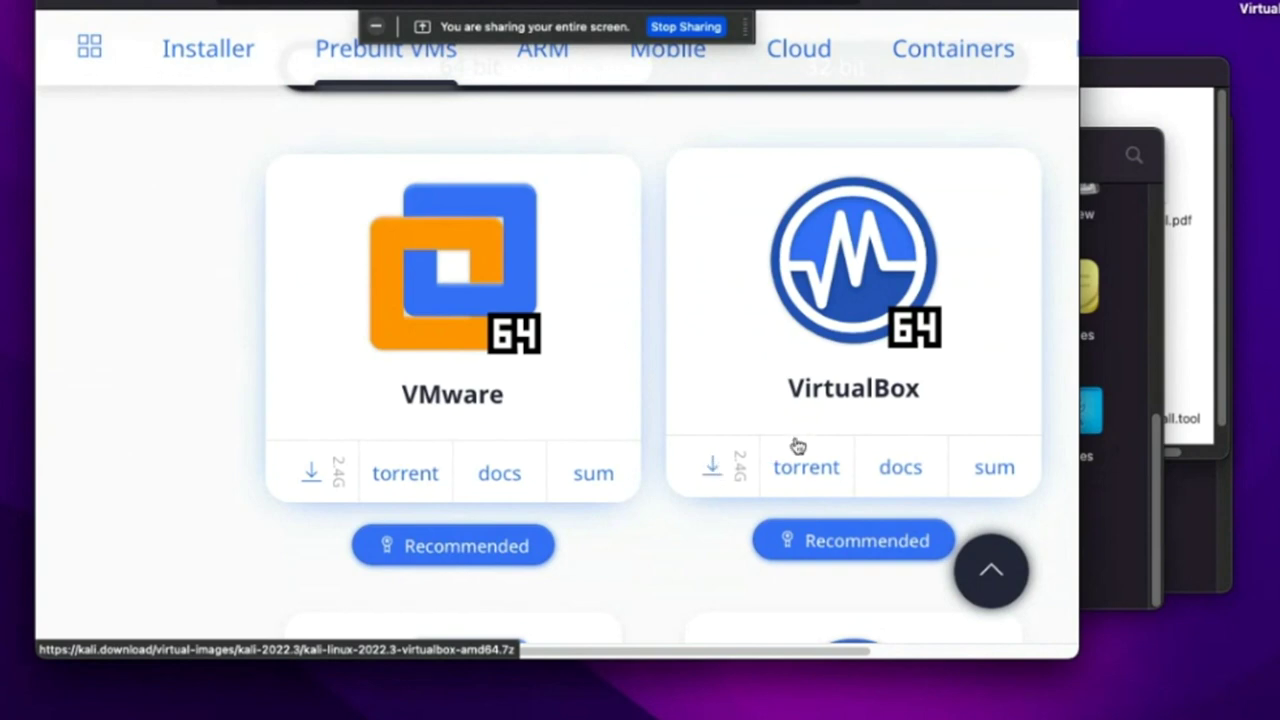
- Switch to Finder and open the extracted kali-linux-2022-W37 VirtualBox folder in Downloads
{"action": "left_click", "coordinate": [1150, 447]}
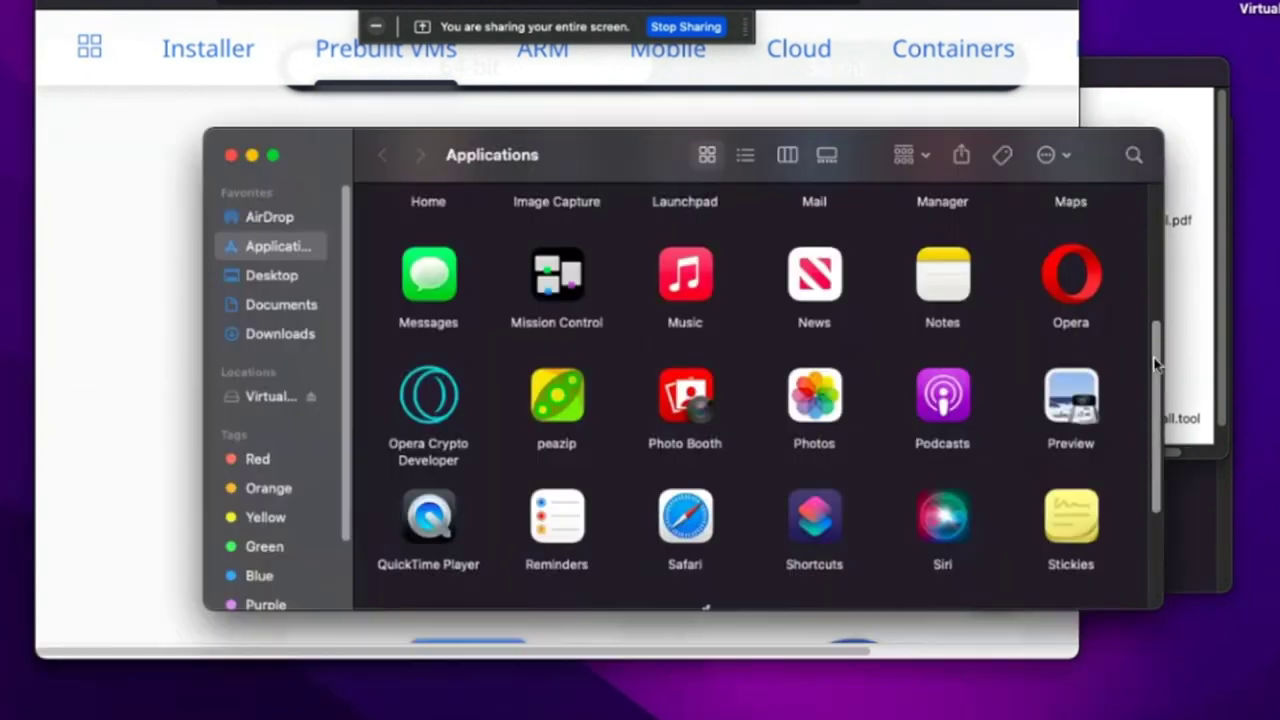
{"action": "left_click", "coordinate": [285, 334]}
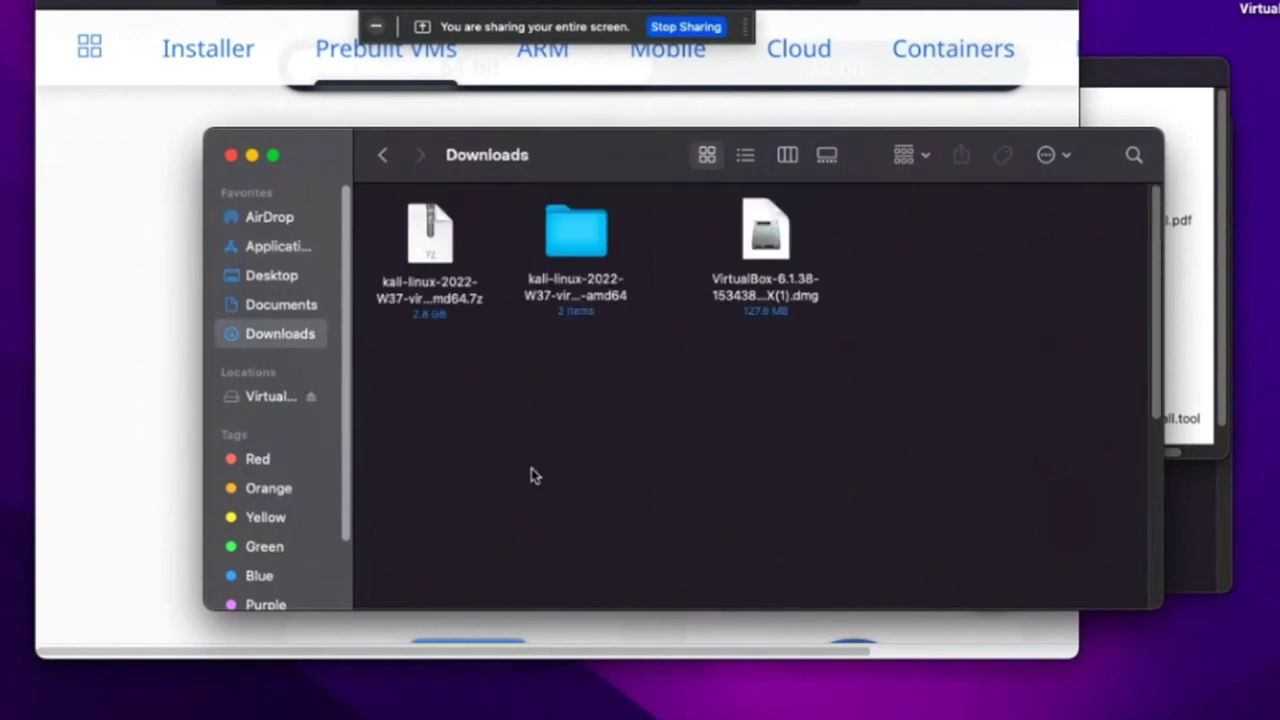
{"action": "left_click", "coordinate": [440, 312]}
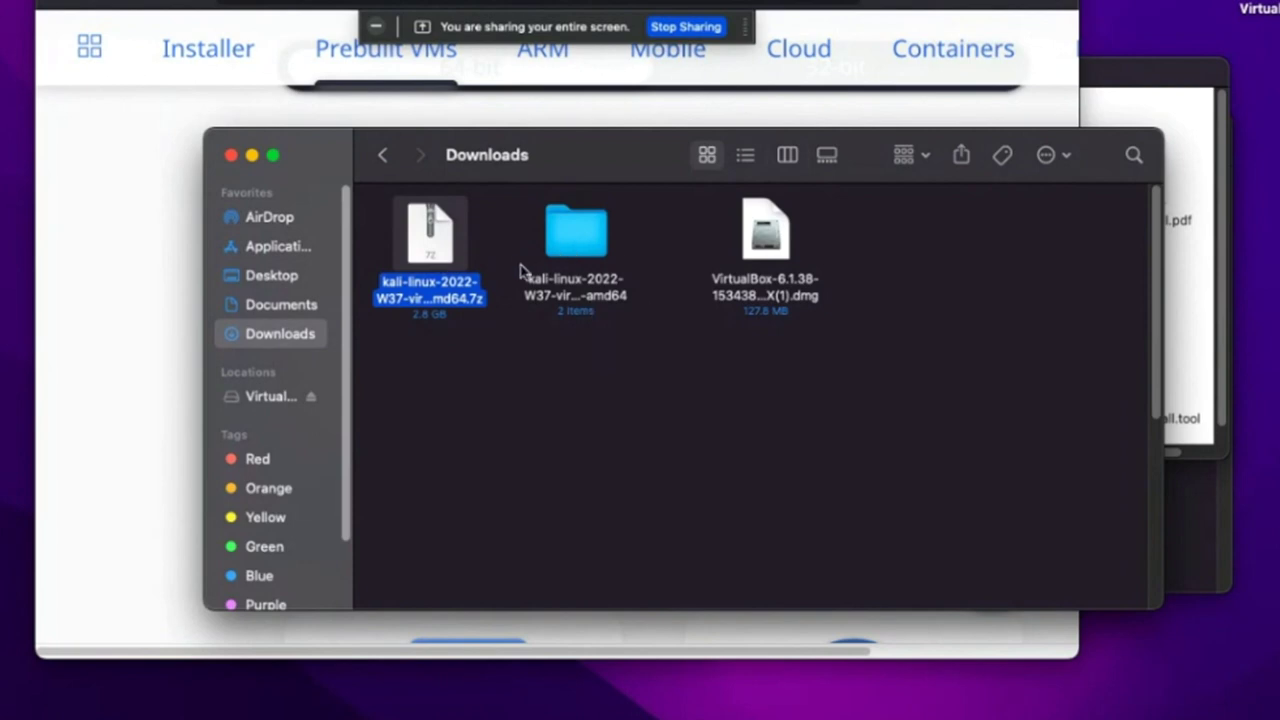
{"action": "left_click", "coordinate": [573, 238]}
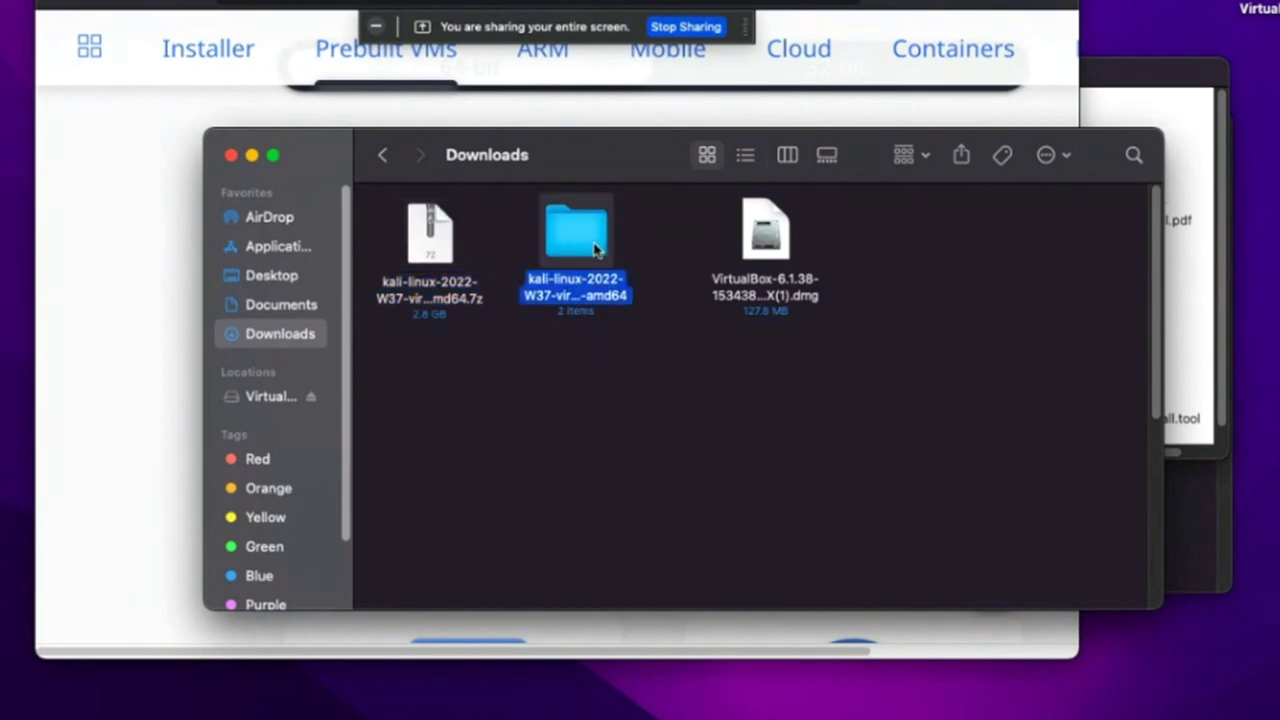
{"action": "double_click", "coordinate": [594, 248]}
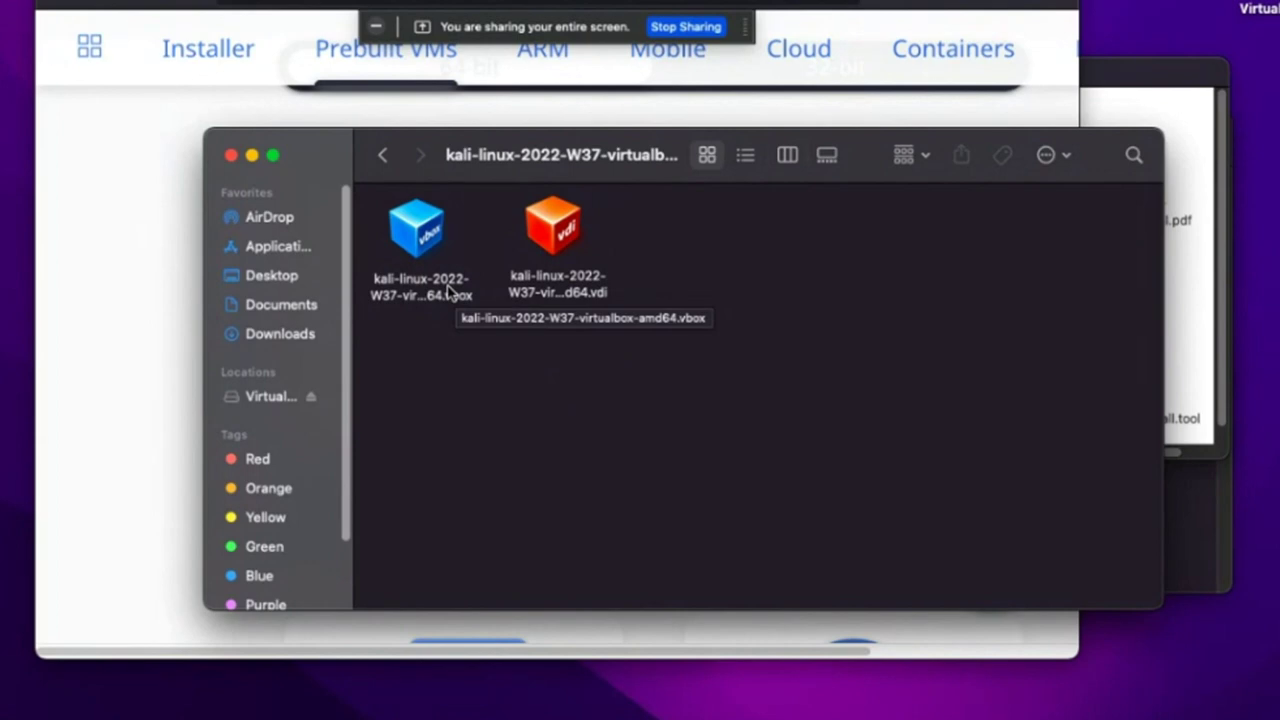
- Add the Kali virtual machine to VirtualBox by opening kali-linux-2022-W37-virtualbox-amd64.vbox, and move the manager window beside the file
{"action": "left_click", "coordinate": [427, 236]}
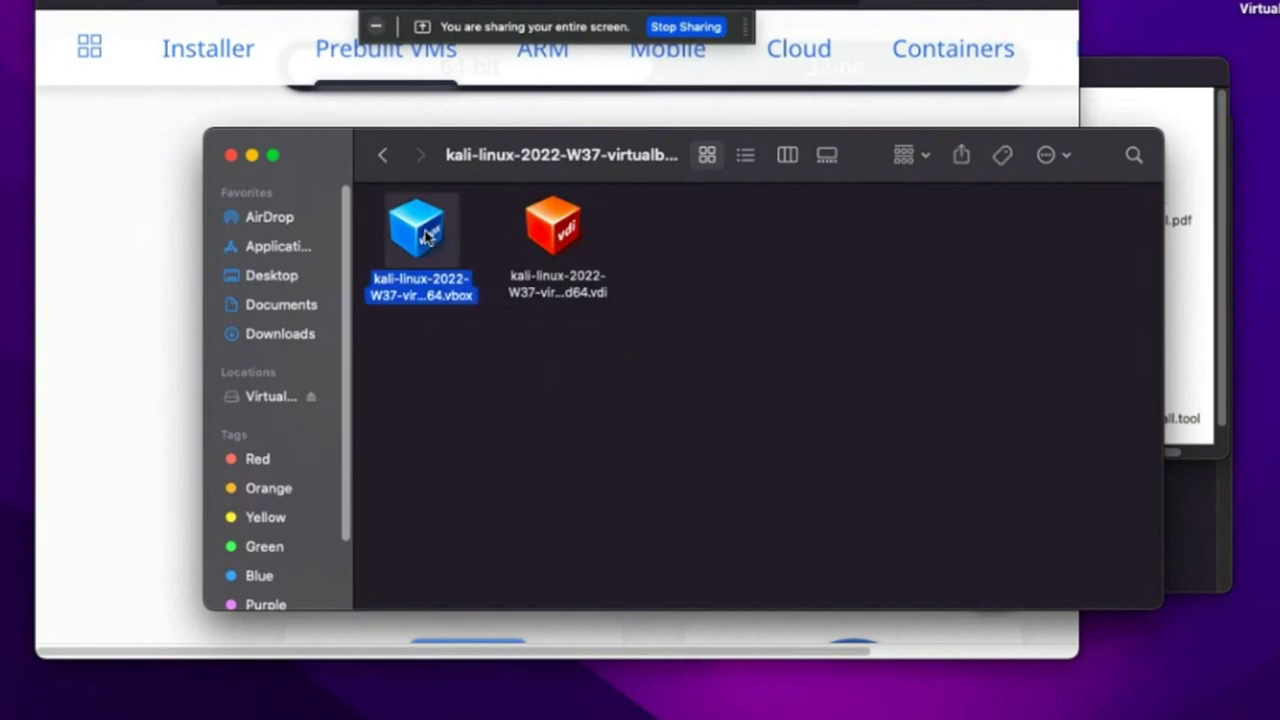
{"action": "double_click", "coordinate": [427, 236]}
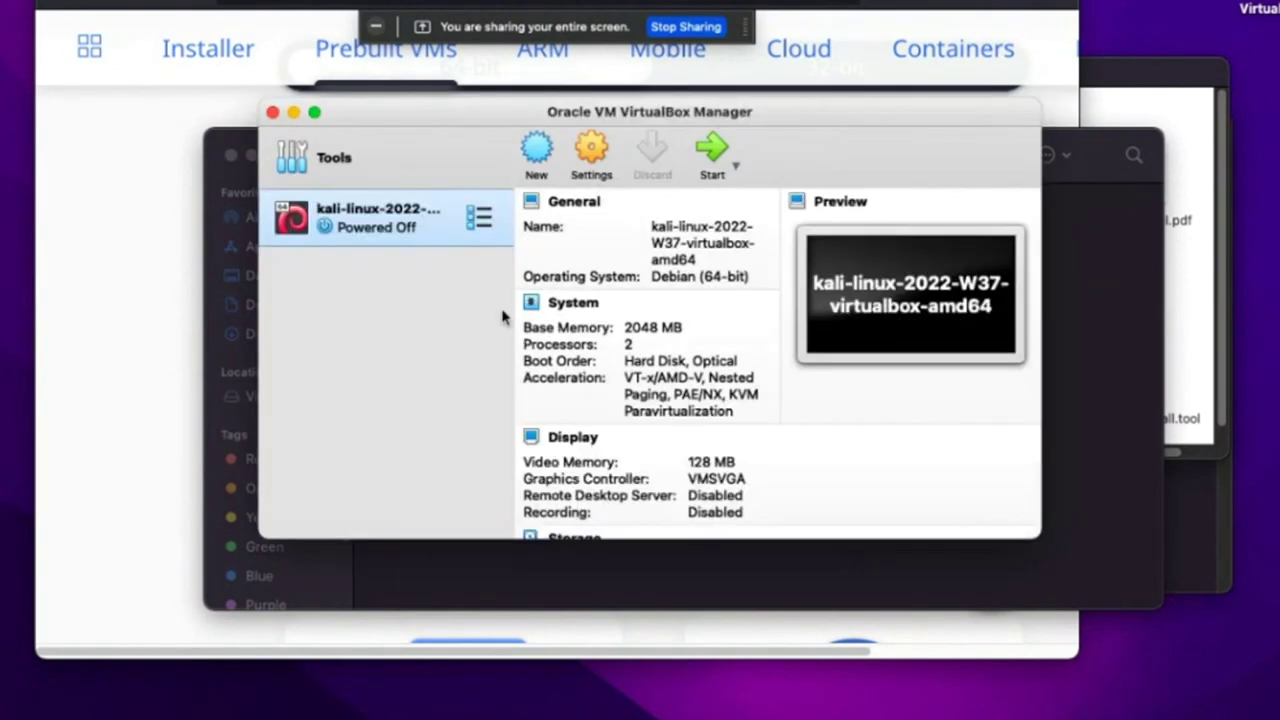
{"action": "left_click_drag", "start_coordinate": [495, 116], "coordinate": [737, 146]}
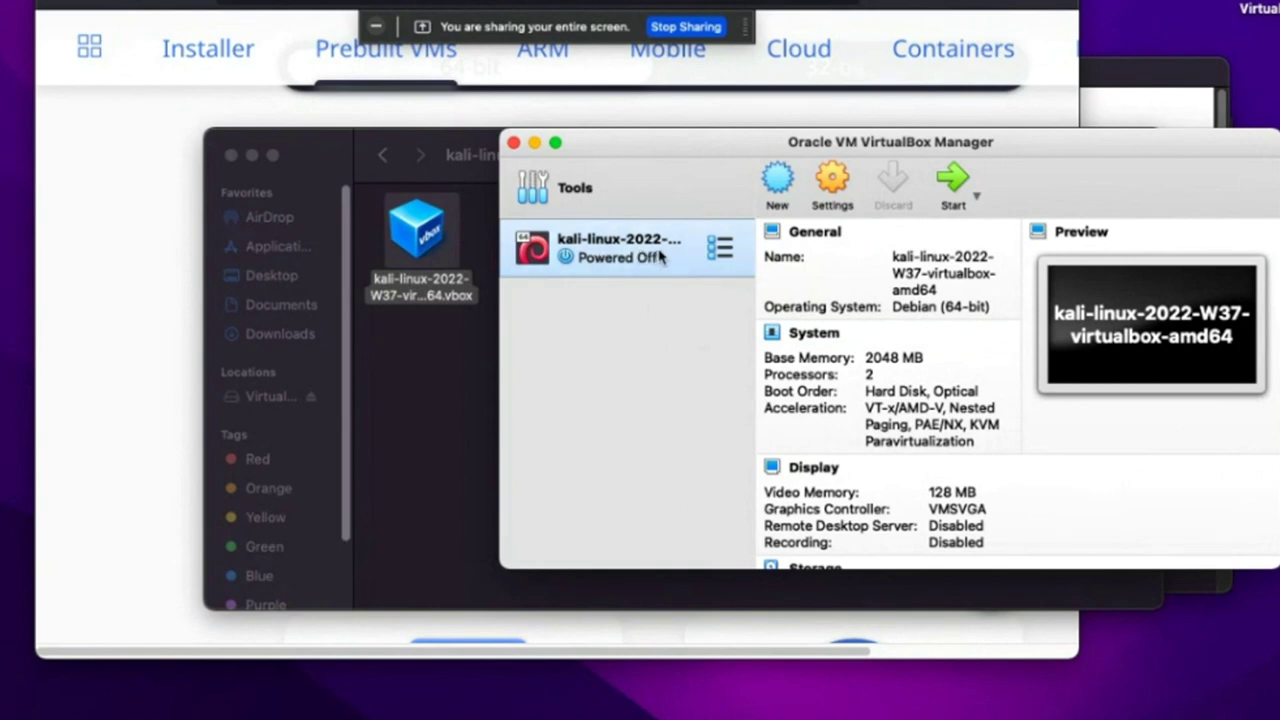
- Attach the Kali virtual machine's first network adapter to Bridged Adapter and save the settings
{"action": "left_click", "coordinate": [834, 196]}
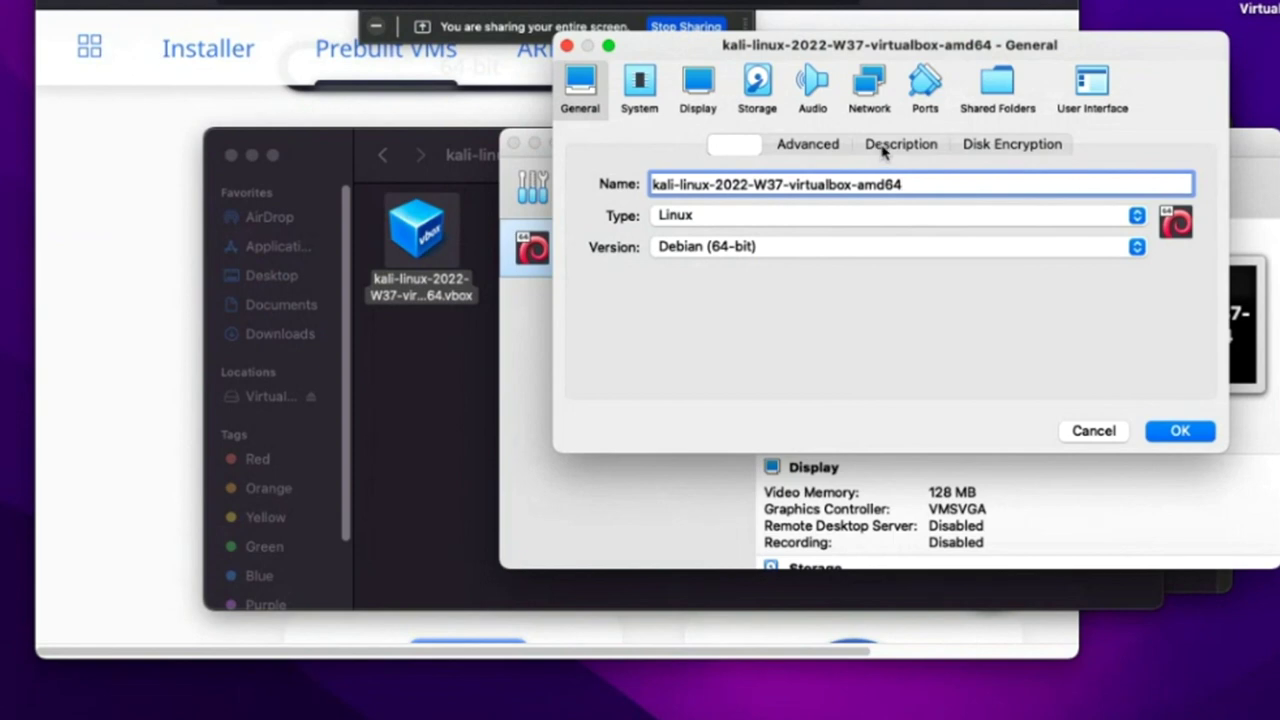
{"action": "left_click", "coordinate": [814, 90]}
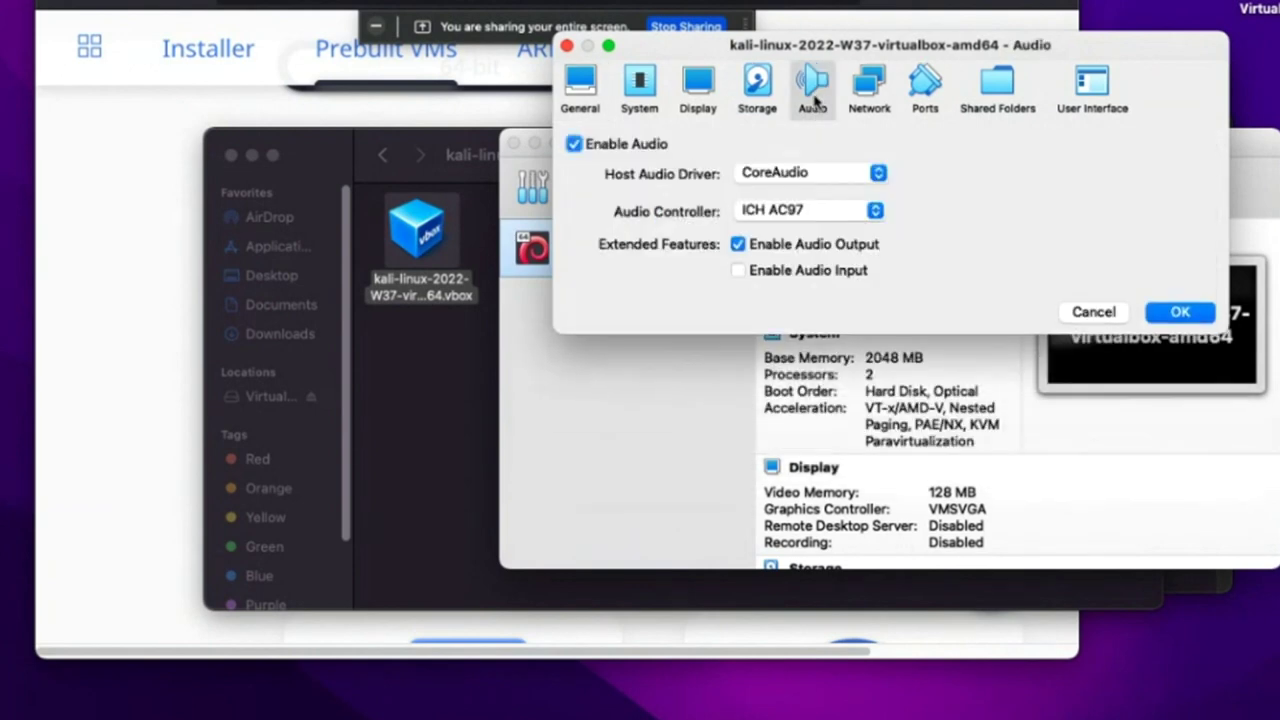
{"action": "left_click", "coordinate": [870, 88]}
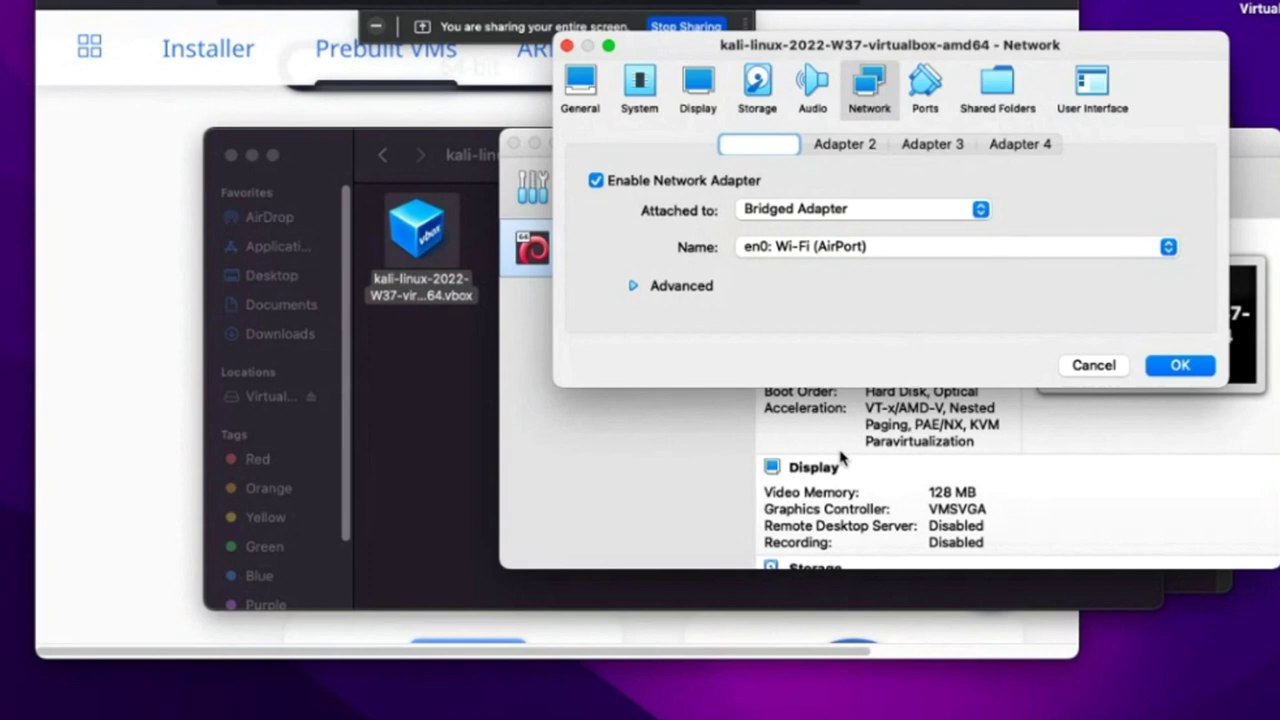
{"action": "left_click", "coordinate": [857, 216]}
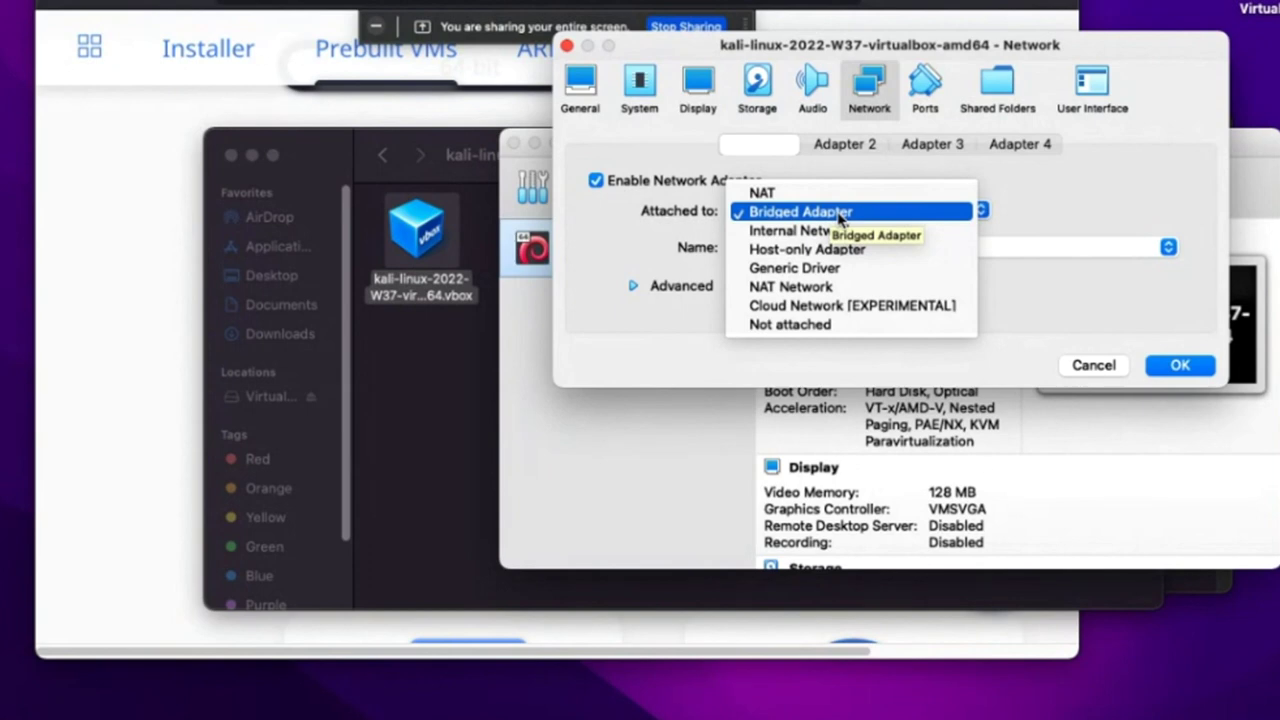
{"action": "left_click", "coordinate": [840, 212]}
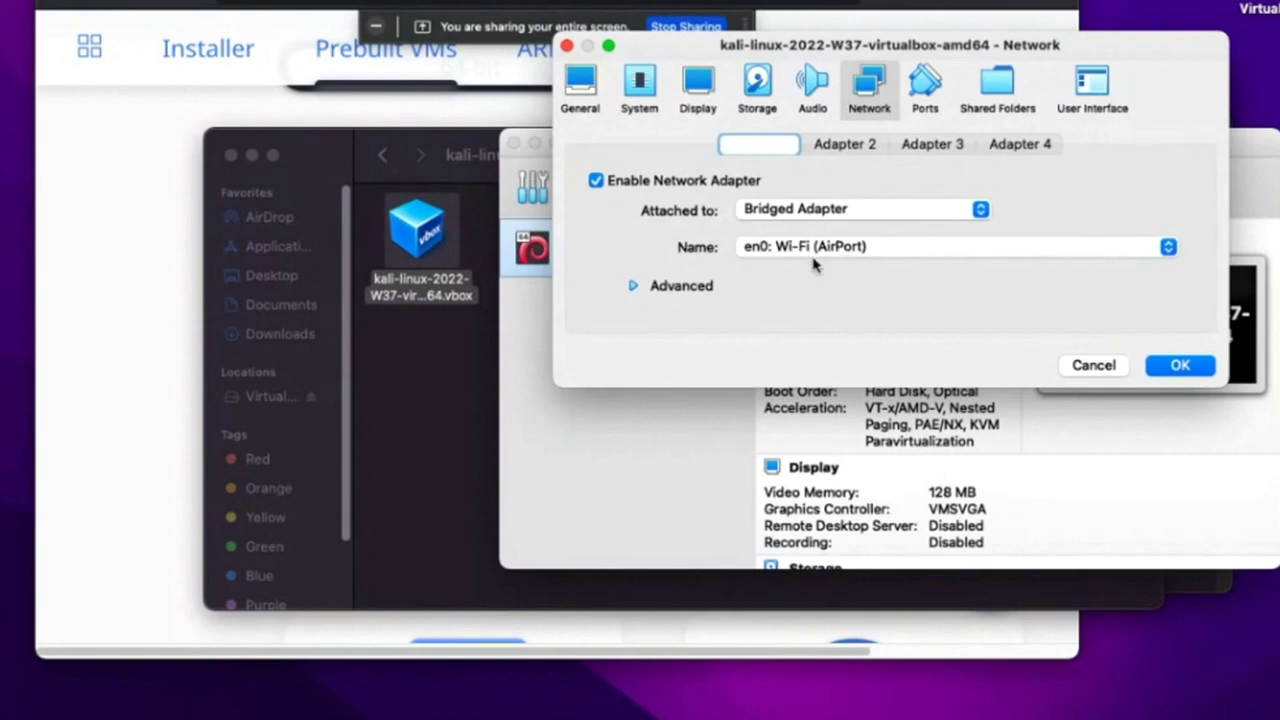
{"action": "left_click", "coordinate": [1174, 367]}
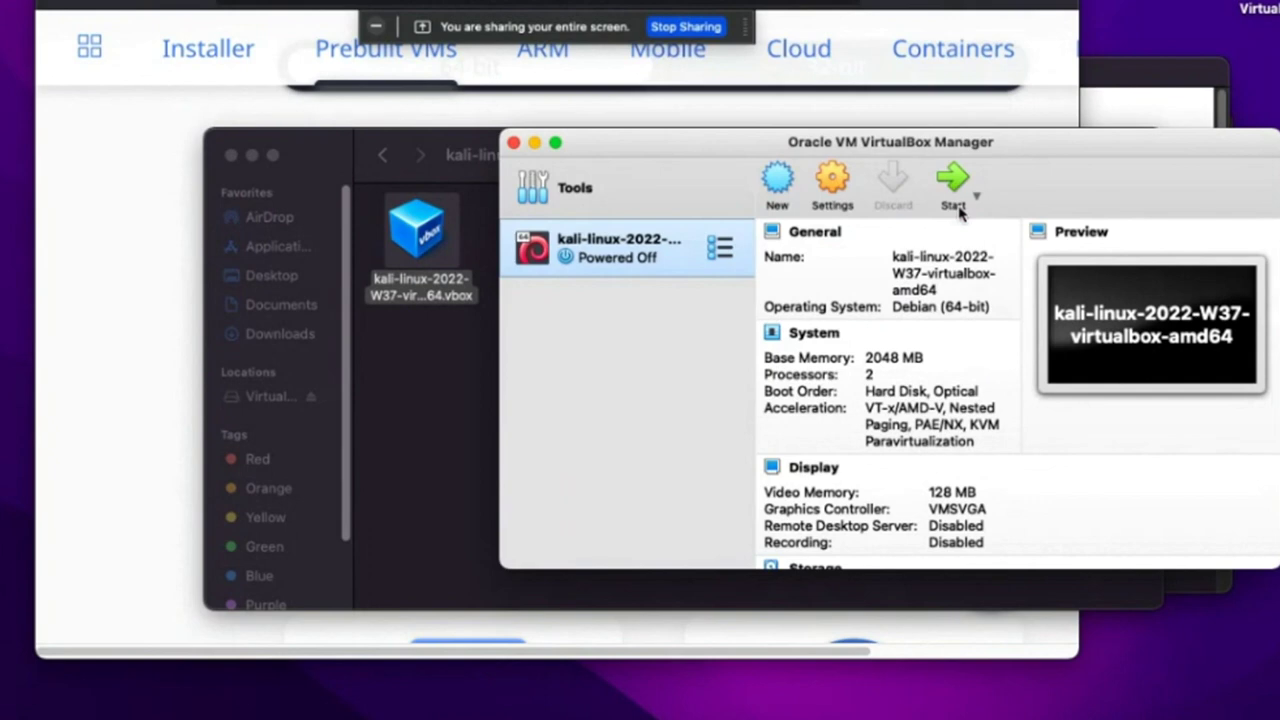
- Start the Kali virtual machine and dismiss the mouse pointer integration and auto capture keyboard notices
{"action": "left_click", "coordinate": [954, 185]}
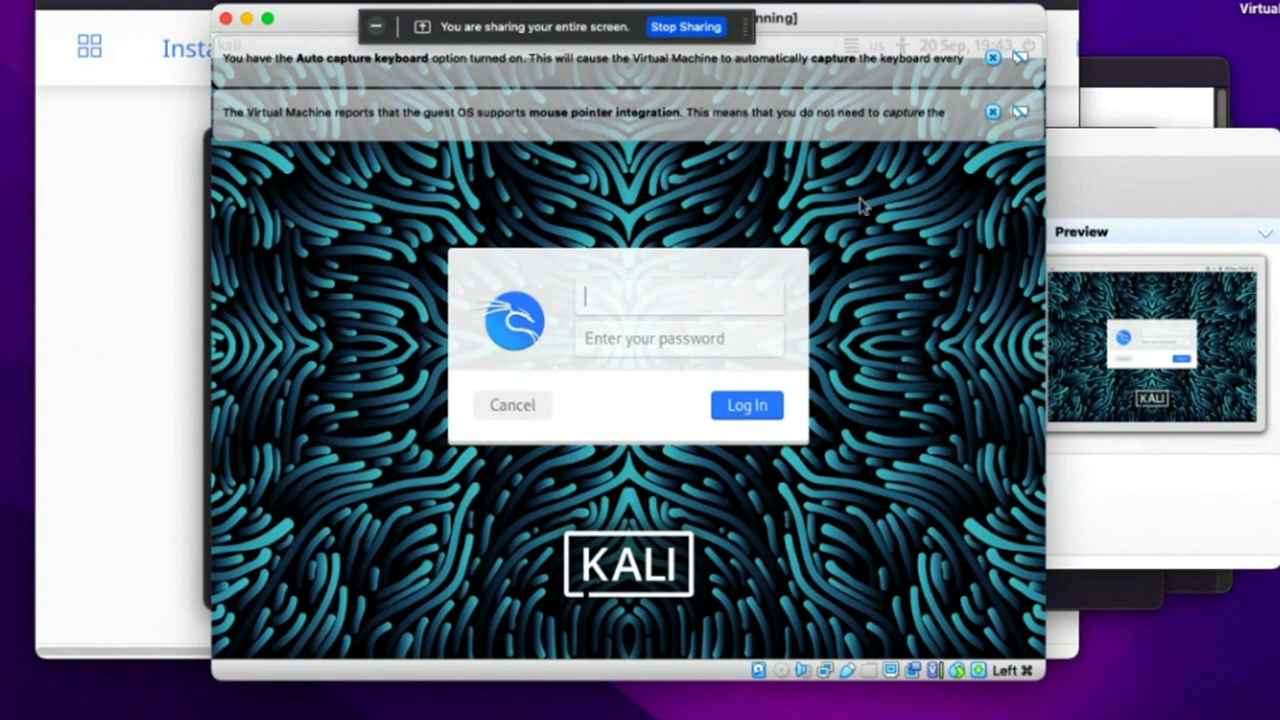
{"action": "left_click", "coordinate": [992, 113]}
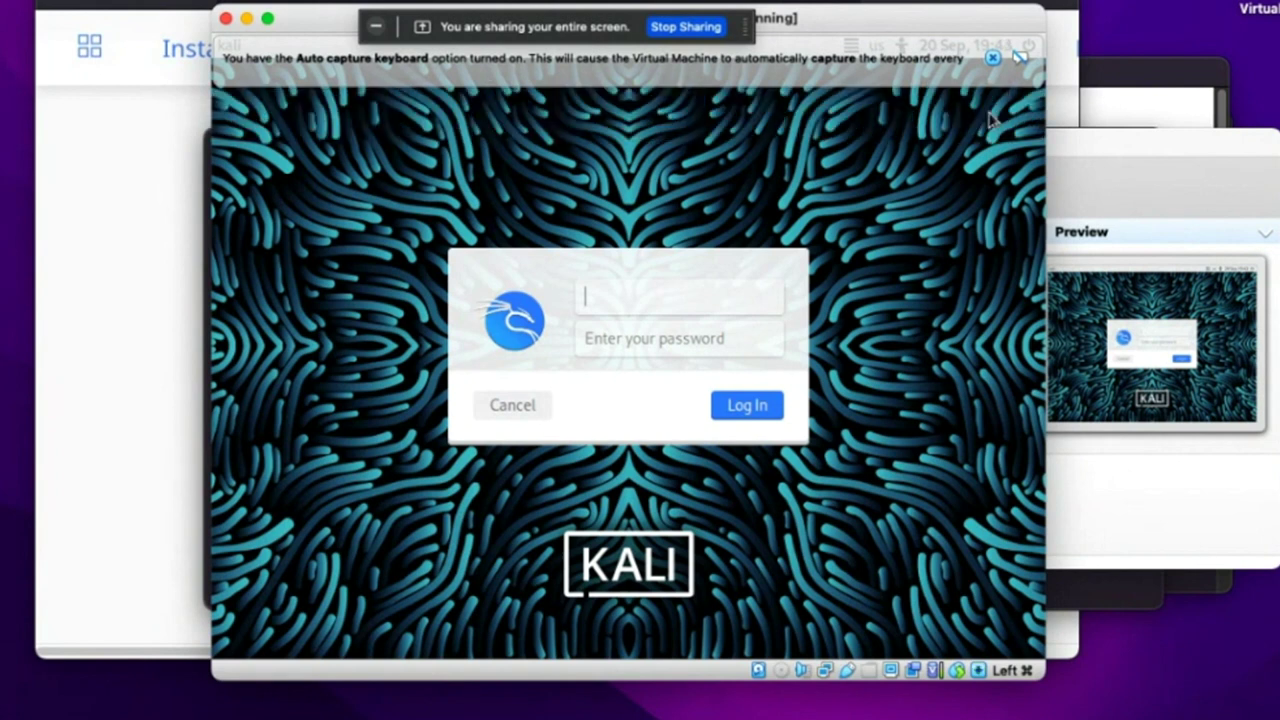
{"action": "left_click", "coordinate": [992, 59]}
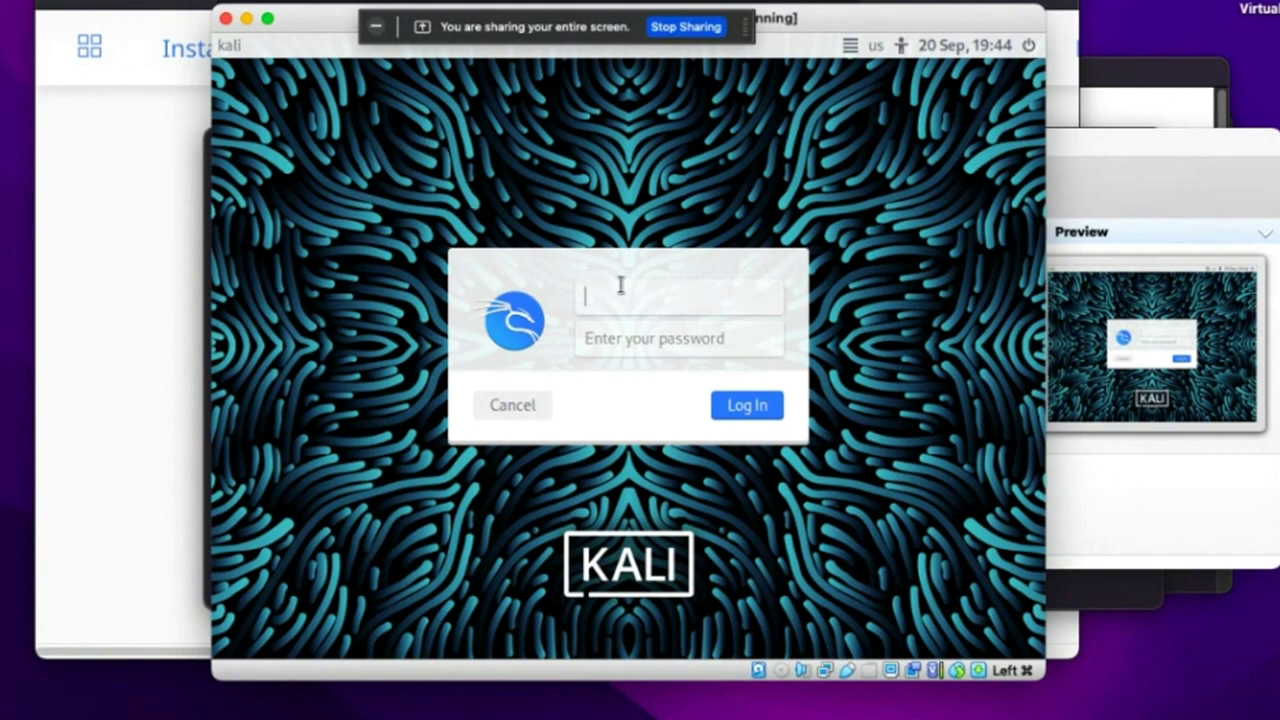
- Log in to Kali with the username kali and the account password, and open a Terminal Emulator window
{"action": "type", "text": "kali"}
{"action": "key", "text": "Tab"}
{"action": "type", "text": "kali"}
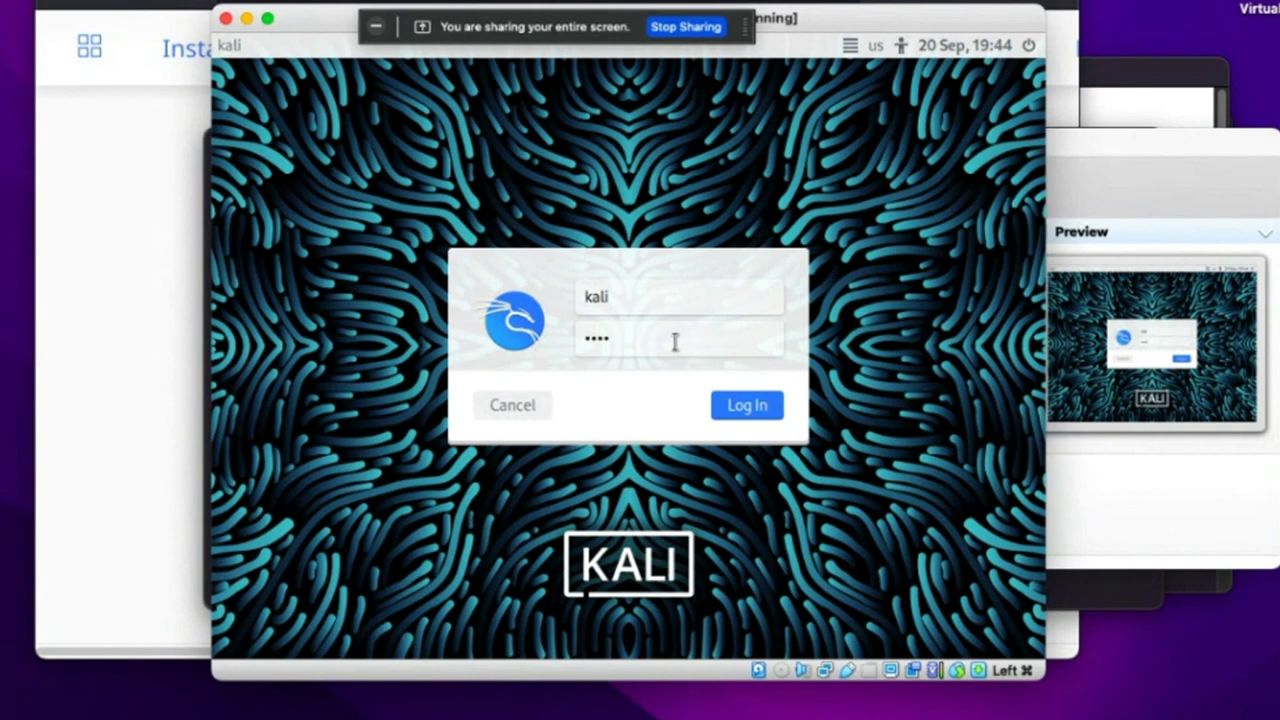
{"action": "left_click", "coordinate": [757, 408]}
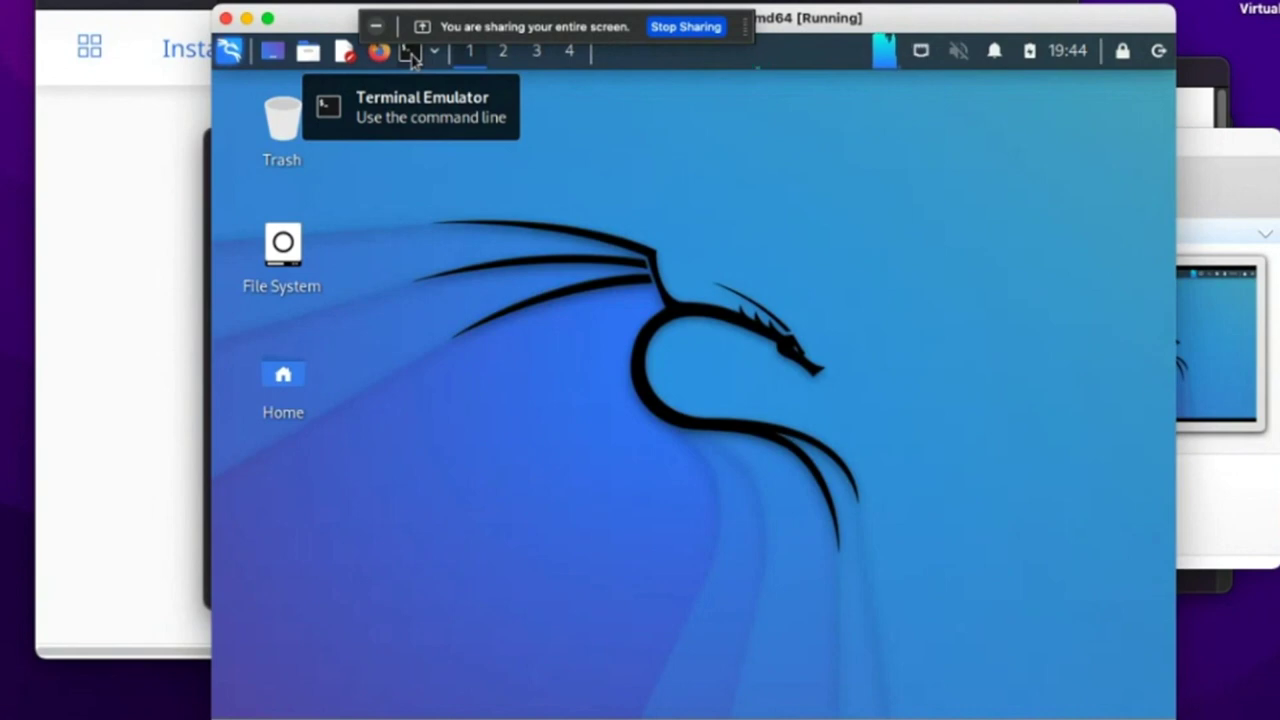
{"action": "left_click", "coordinate": [414, 58]}
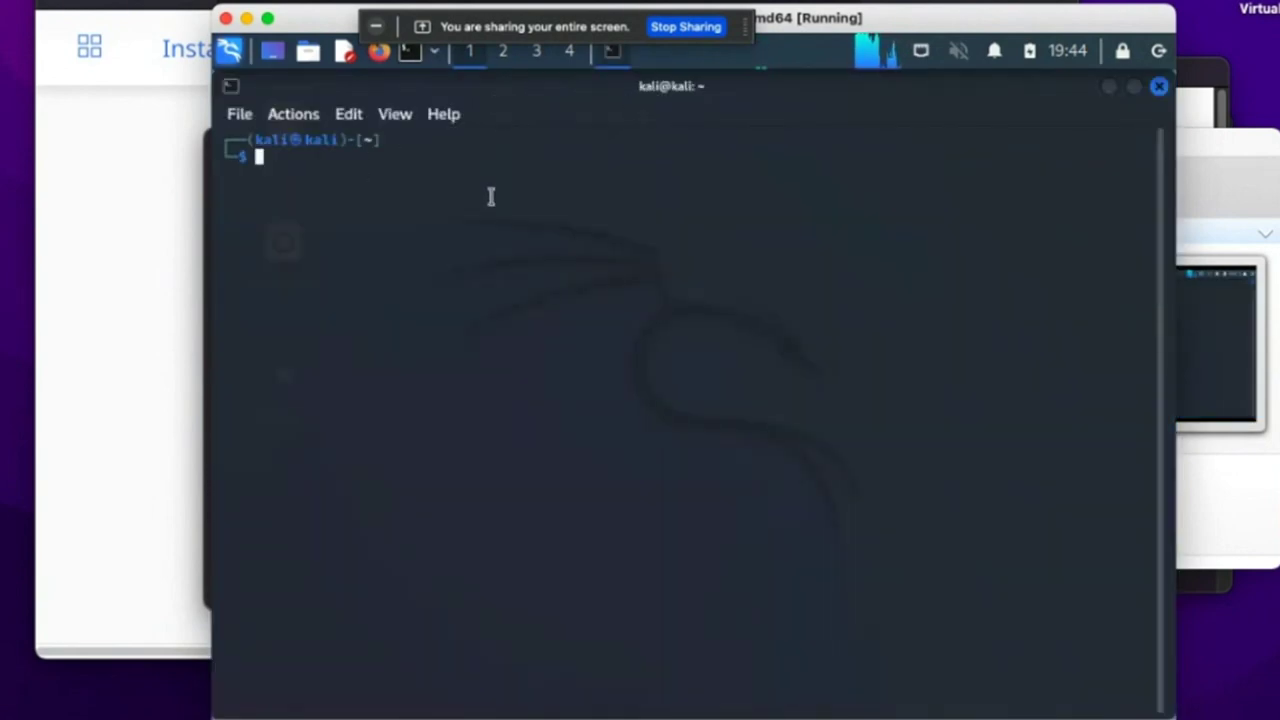
{"action": "left_click", "coordinate": [406, 117]}
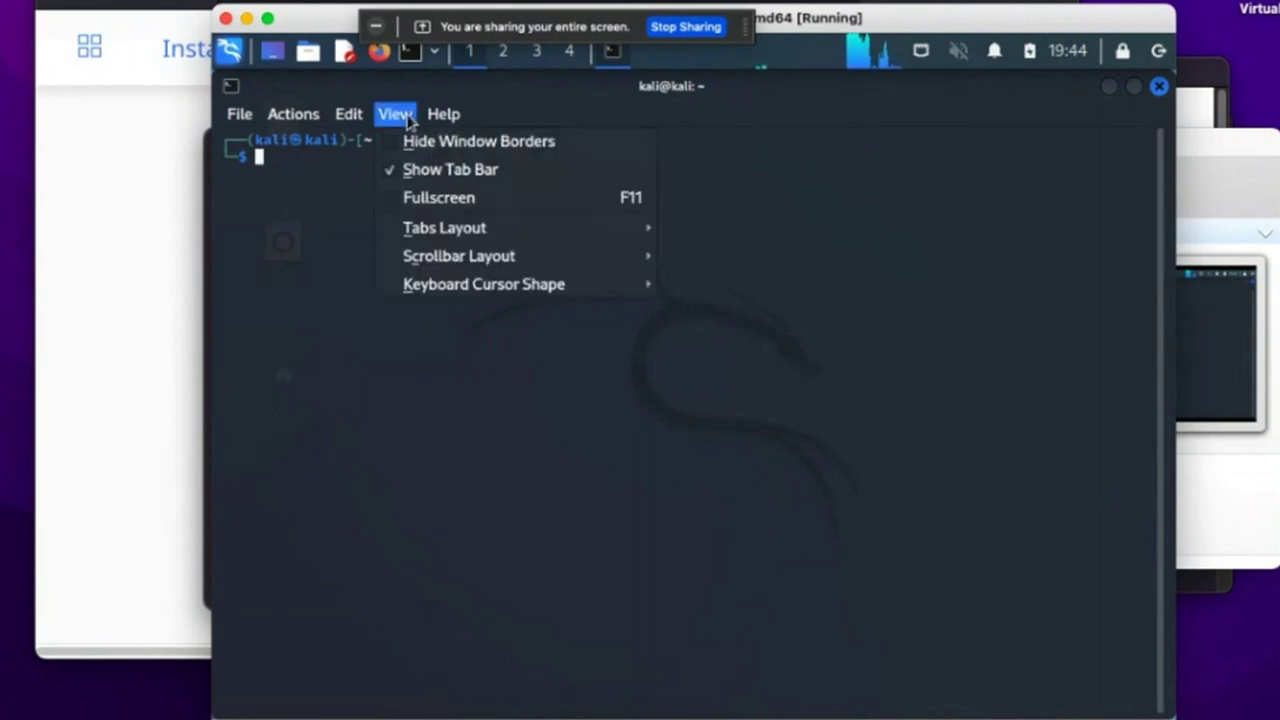
{"action": "mouse_move", "coordinate": [477, 226]}
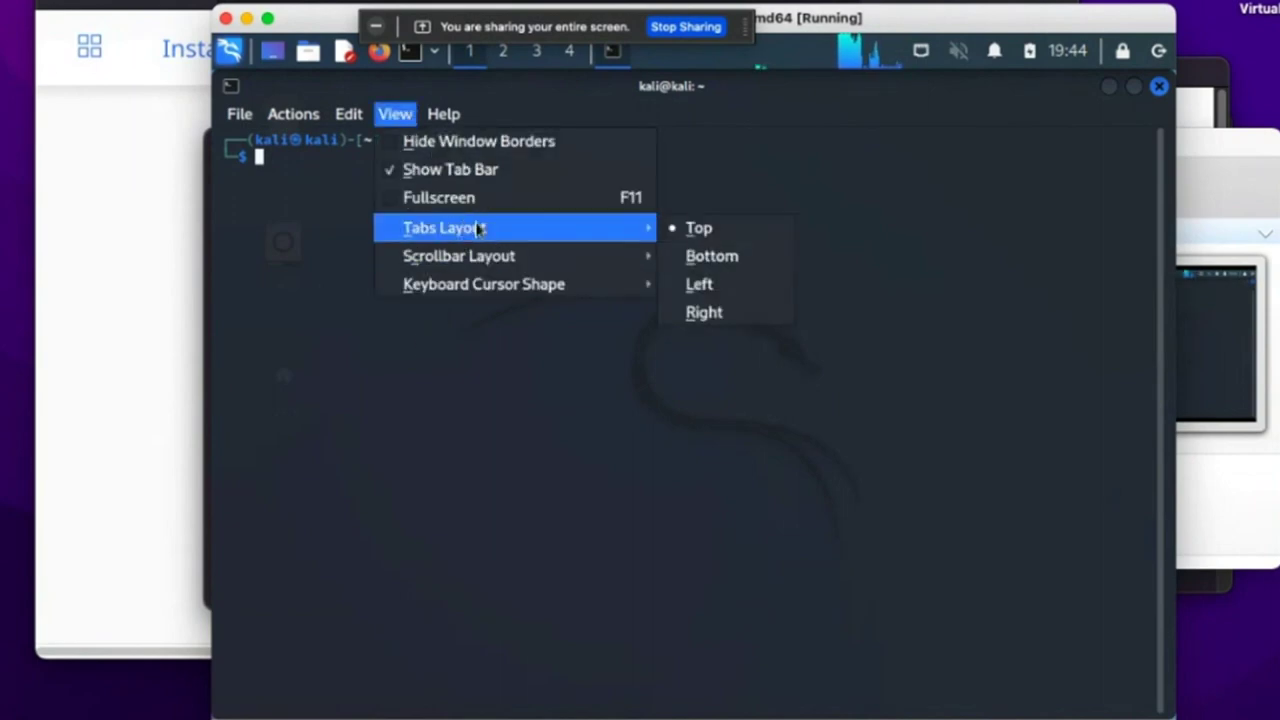
{"action": "left_click", "coordinate": [502, 108]}
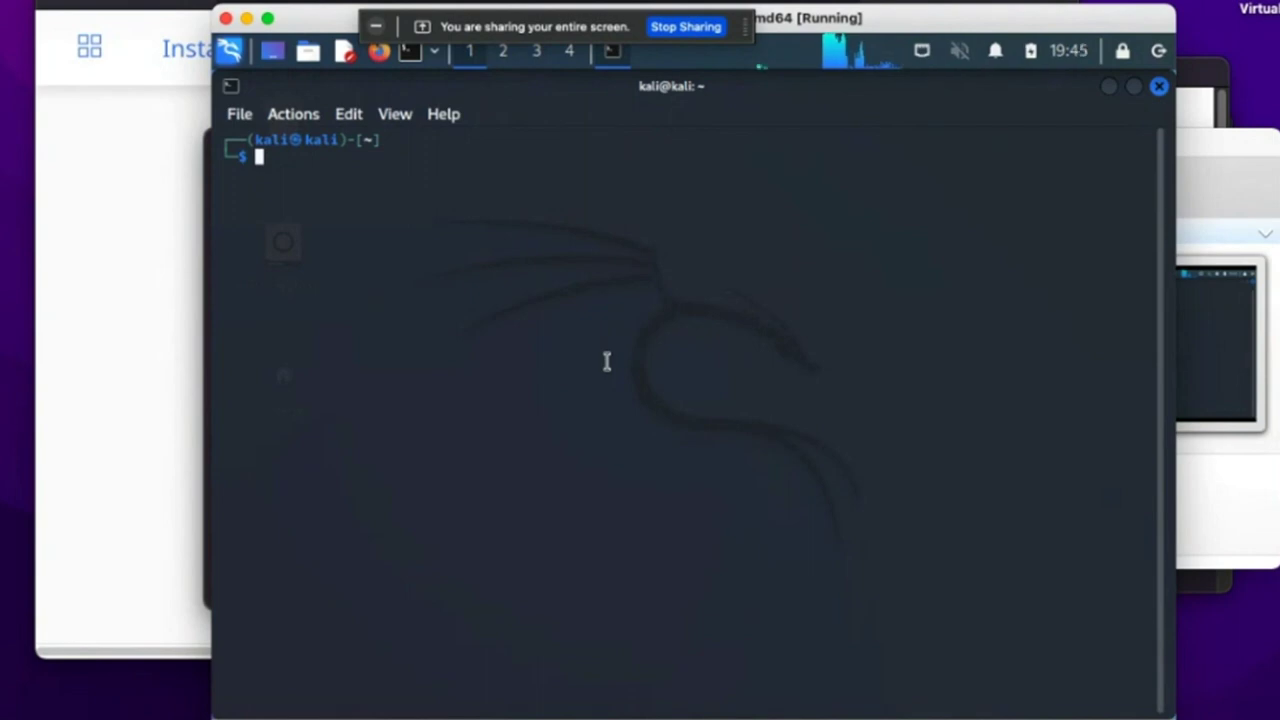
{"action": "left_click", "coordinate": [407, 120]}
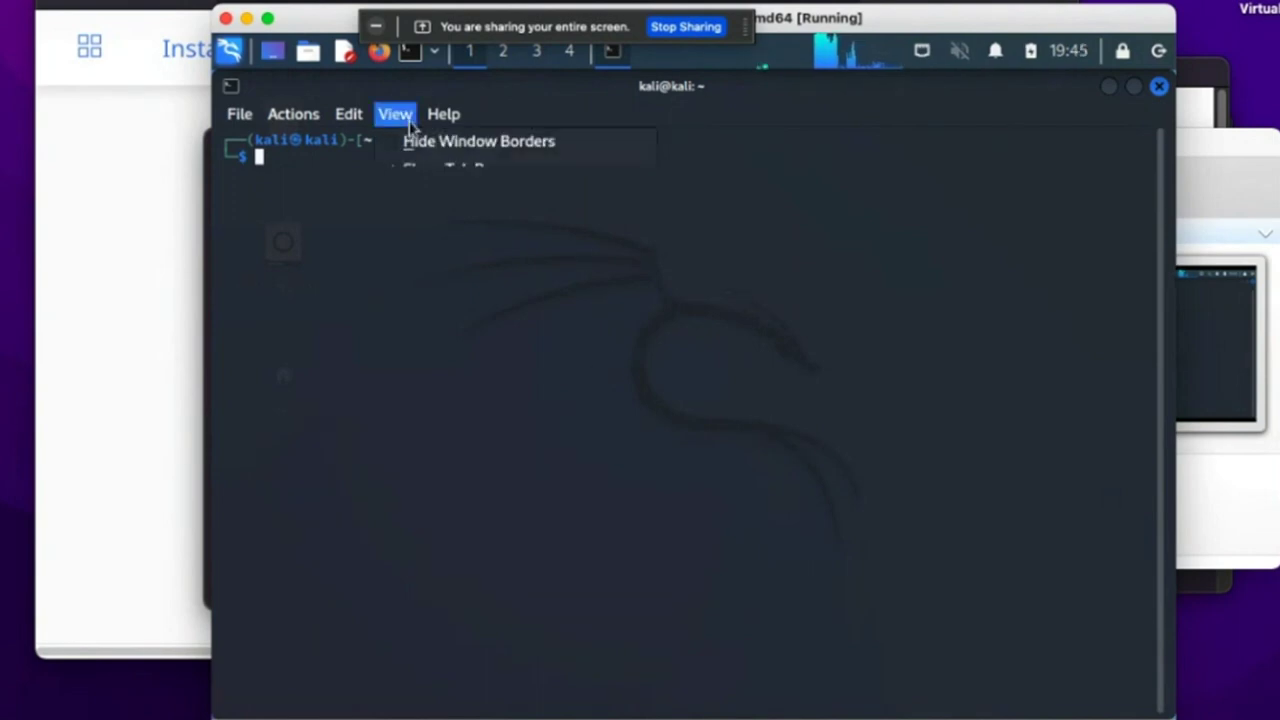
- Enlarge the Kali terminal's text by zooming in five times
{"action": "left_click", "coordinate": [349, 114]}
{"action": "left_click", "coordinate": [349, 114]}
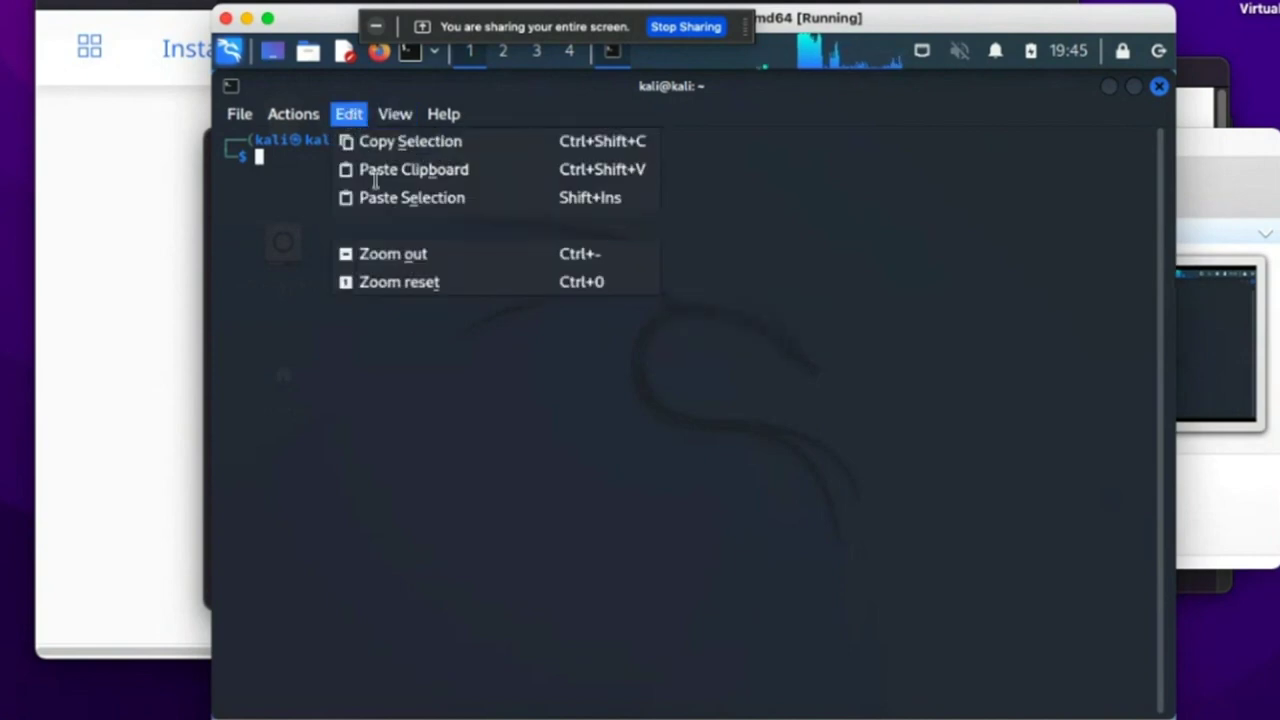
{"action": "left_click", "coordinate": [388, 226]}
{"action": "left_click", "coordinate": [350, 116]}
{"action": "left_click", "coordinate": [388, 226]}
{"action": "left_click", "coordinate": [345, 114]}
{"action": "left_click", "coordinate": [388, 226]}
{"action": "left_click", "coordinate": [349, 114]}
{"action": "left_click", "coordinate": [388, 226]}
{"action": "left_click", "coordinate": [345, 114]}
{"action": "left_click", "coordinate": [388, 226]}
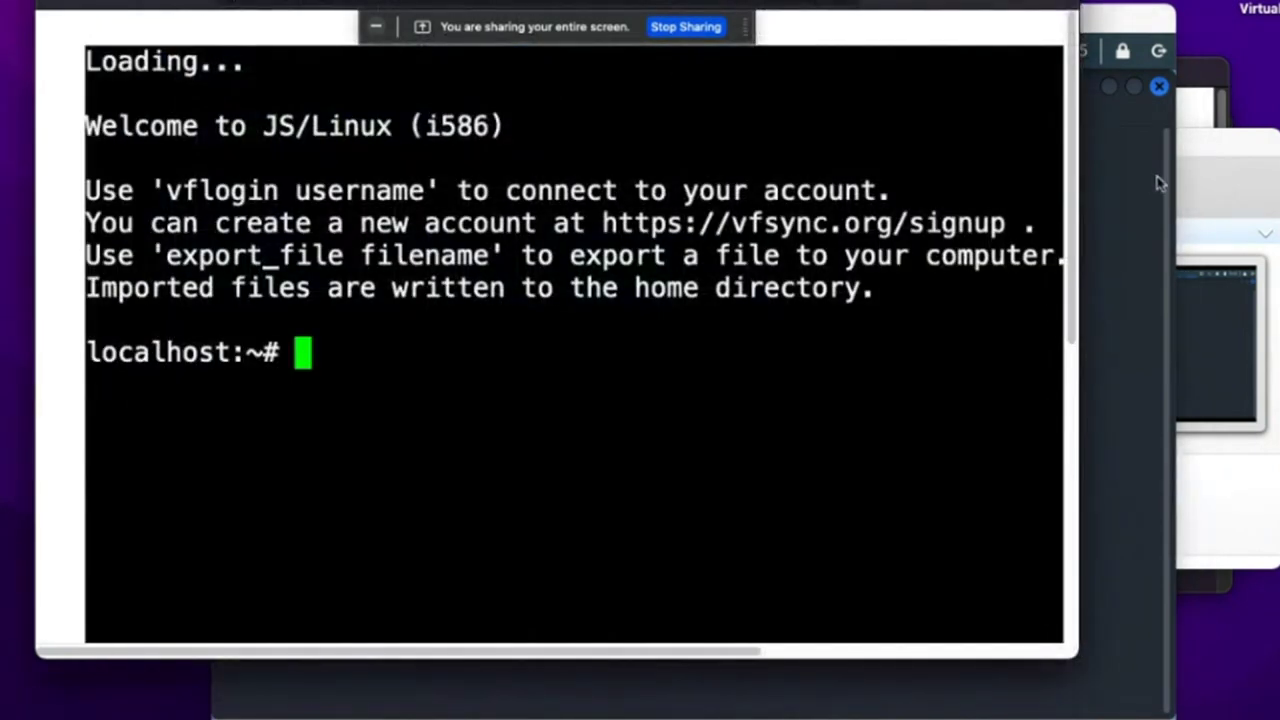
- Return from the JS/Linux browser page to the Kali terminal and examine the username and hostname parts of the prompt
{"action": "left_click", "coordinate": [1150, 188]}
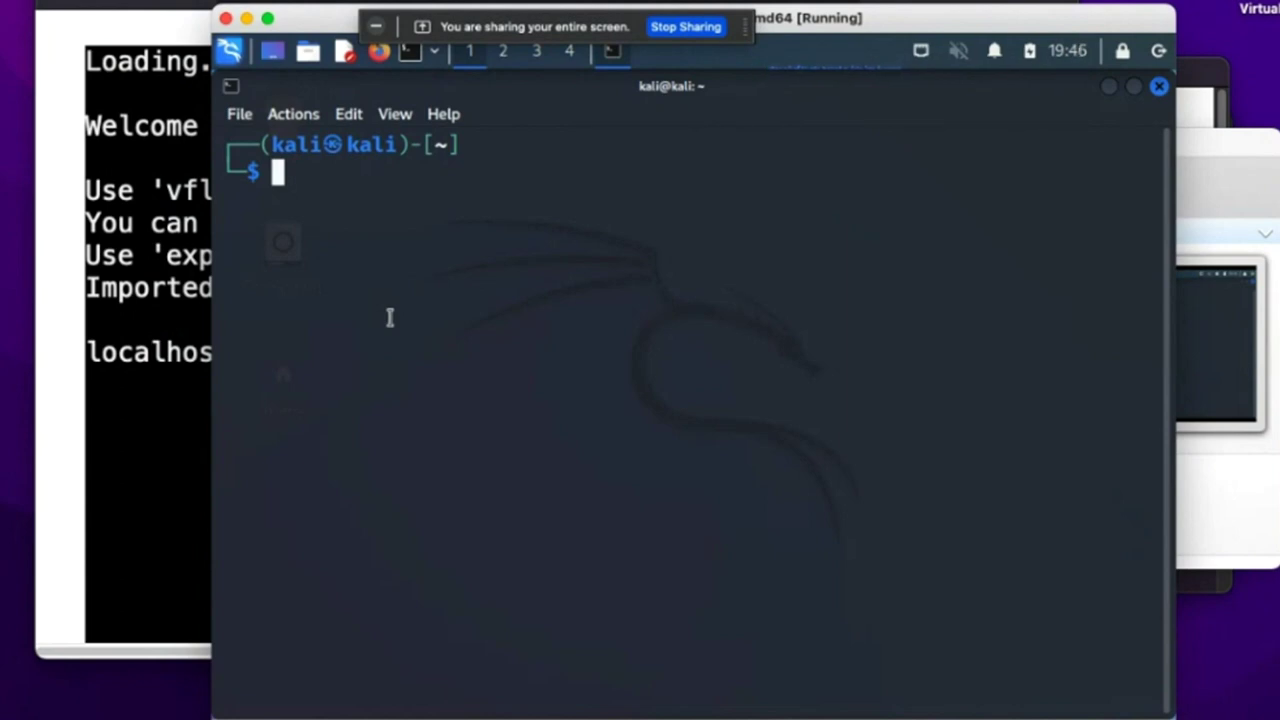
{"action": "double_click", "coordinate": [296, 147]}
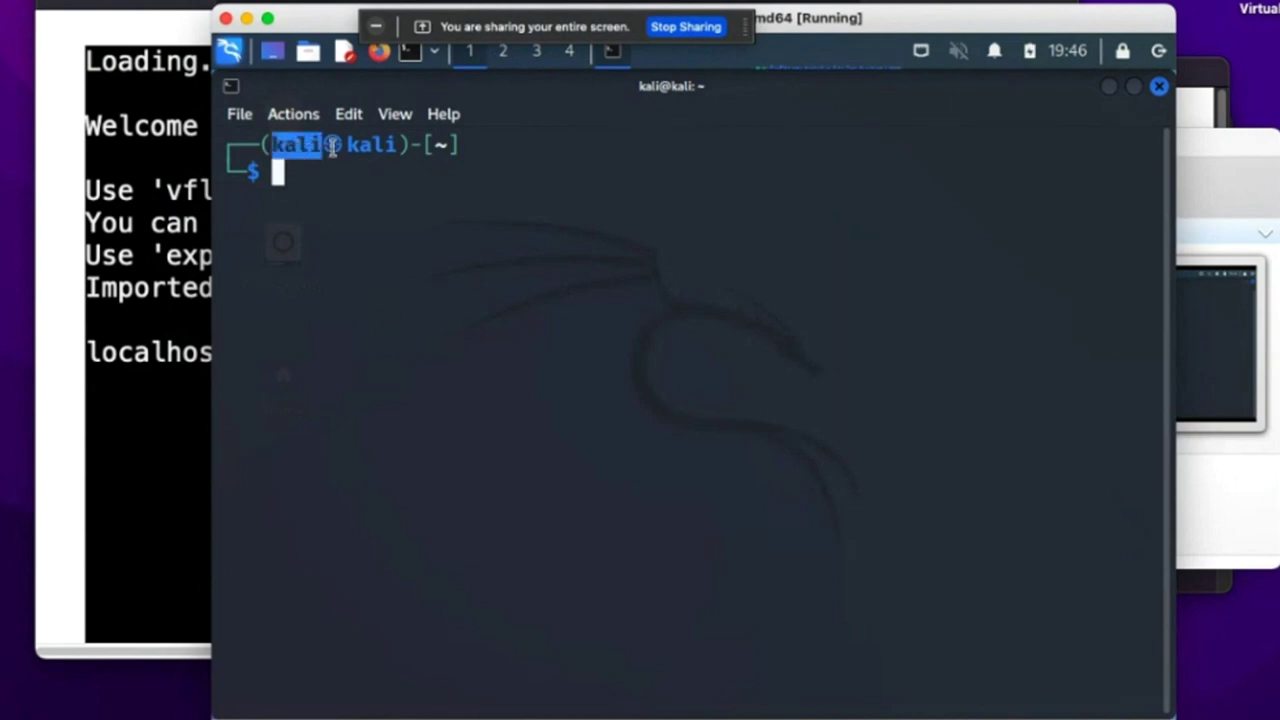
{"action": "double_click", "coordinate": [365, 147]}
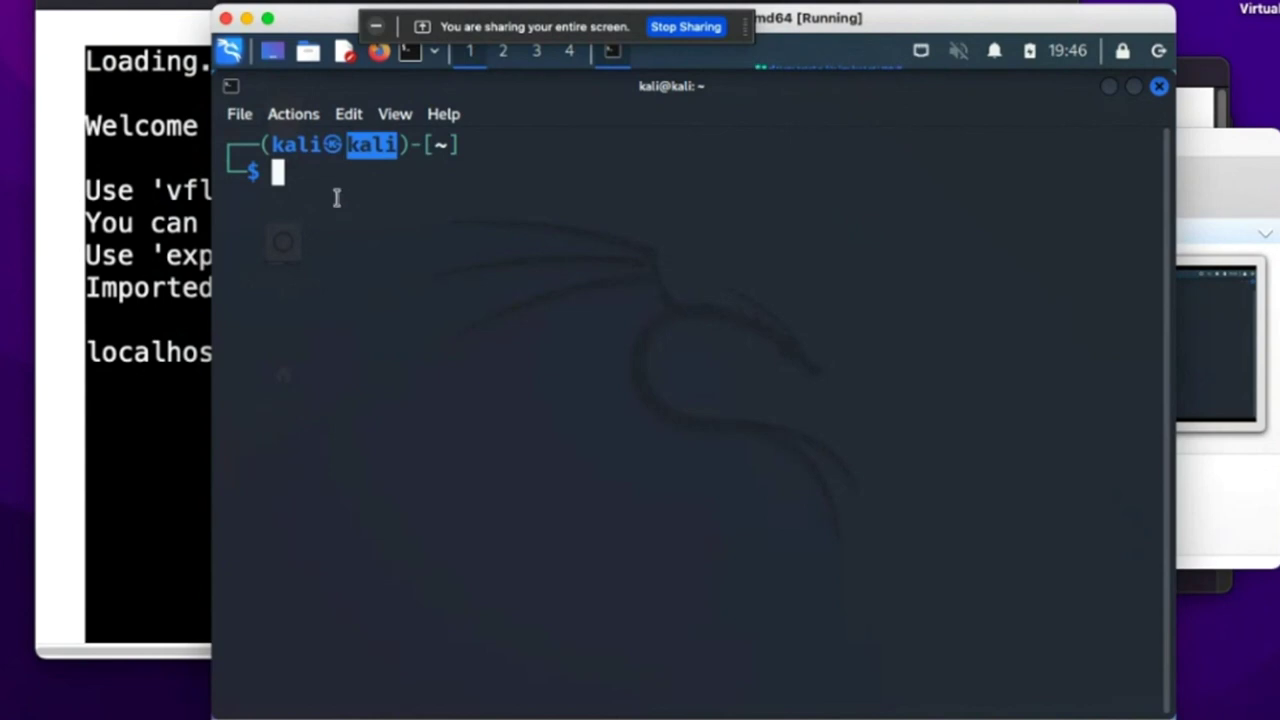
{"action": "left_click", "coordinate": [342, 147]}
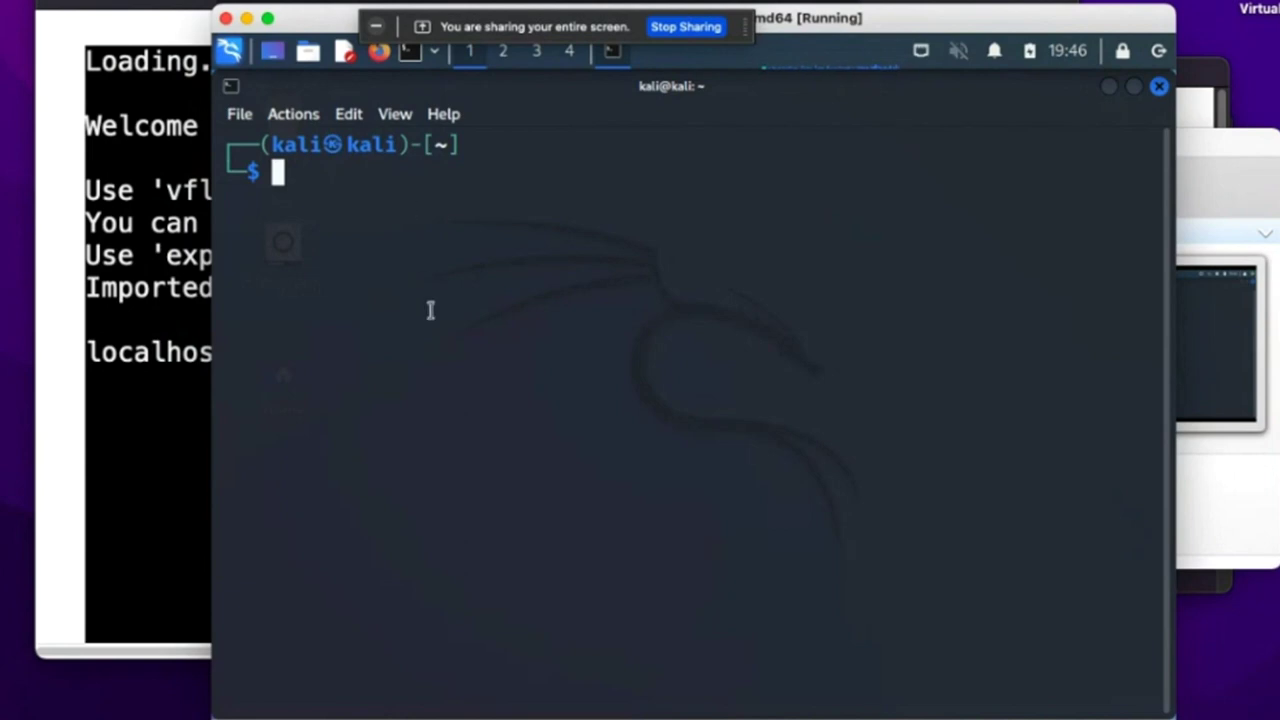
- Print the current working directory in the Kali terminal with pwd
{"action": "type", "text": "pwd"}
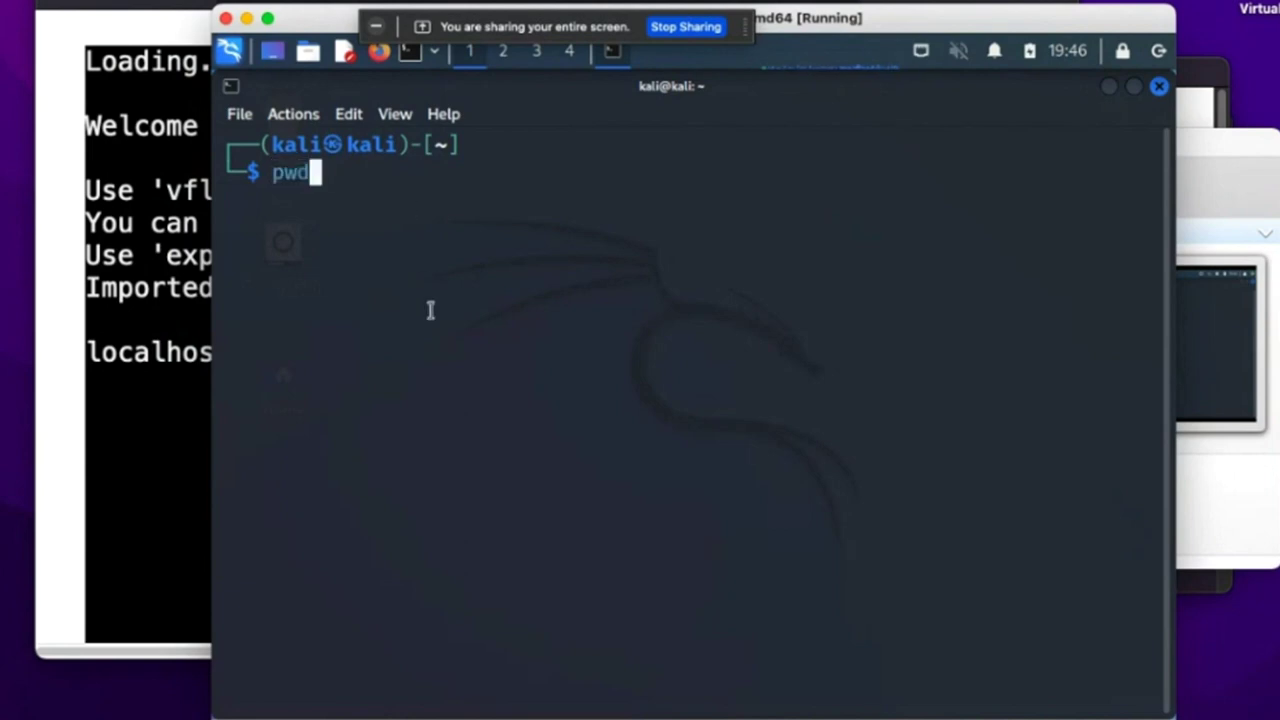
{"action": "key", "text": "Return"}
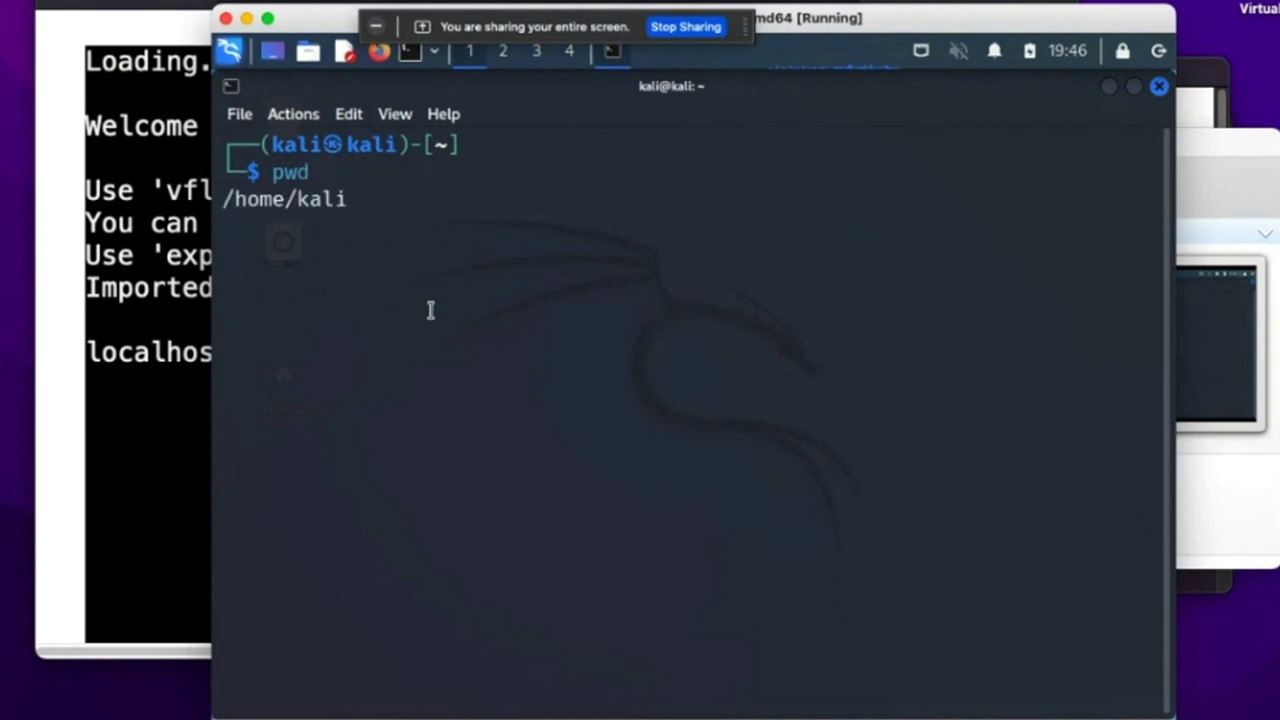